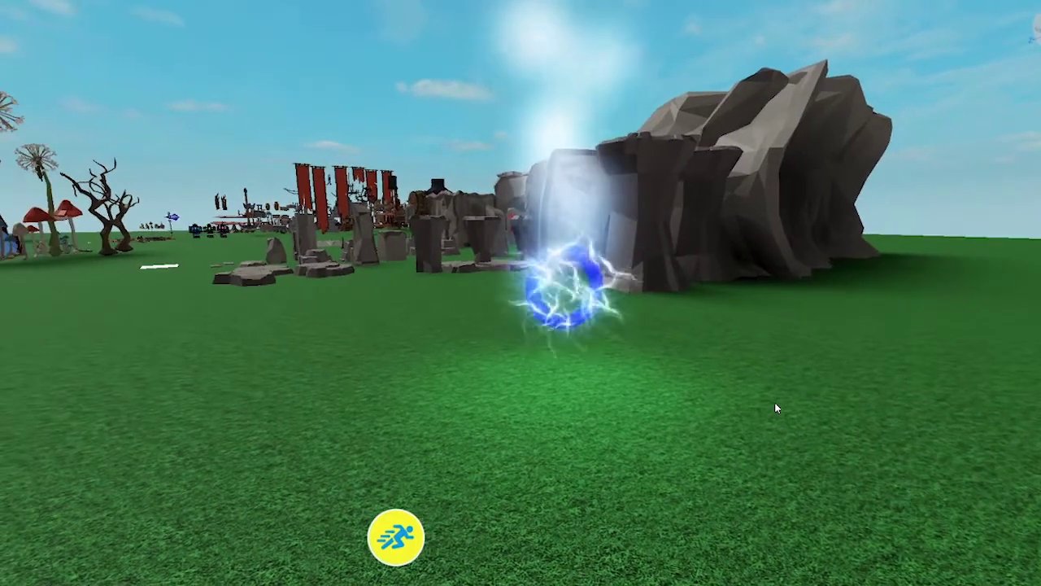
Step: Run the character around the map with the speed ability to examine its ring and lightning trail effect
key("w")
key("w")
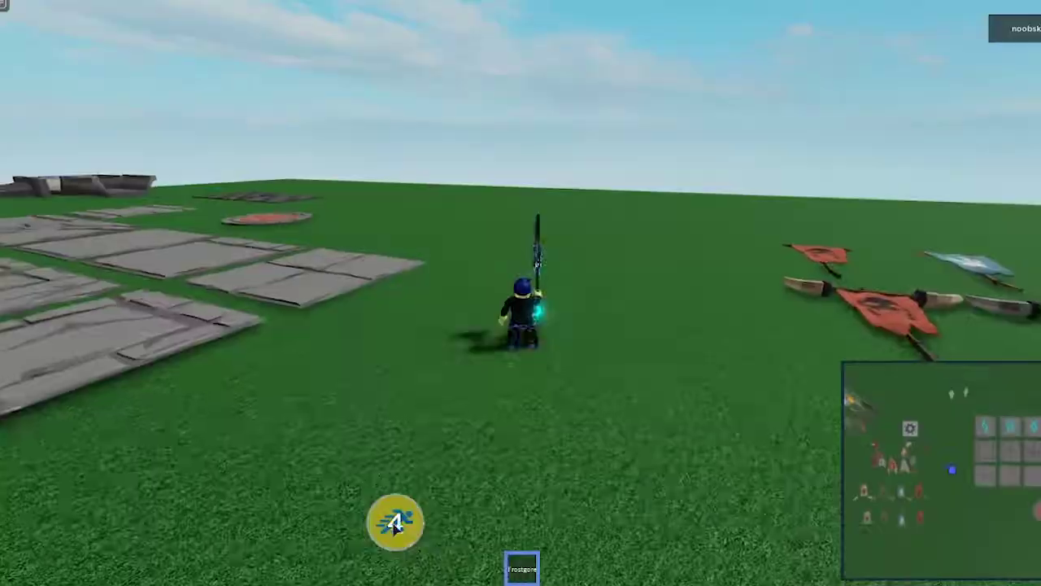
key("w")
scroll(517, 438, "down", 3)
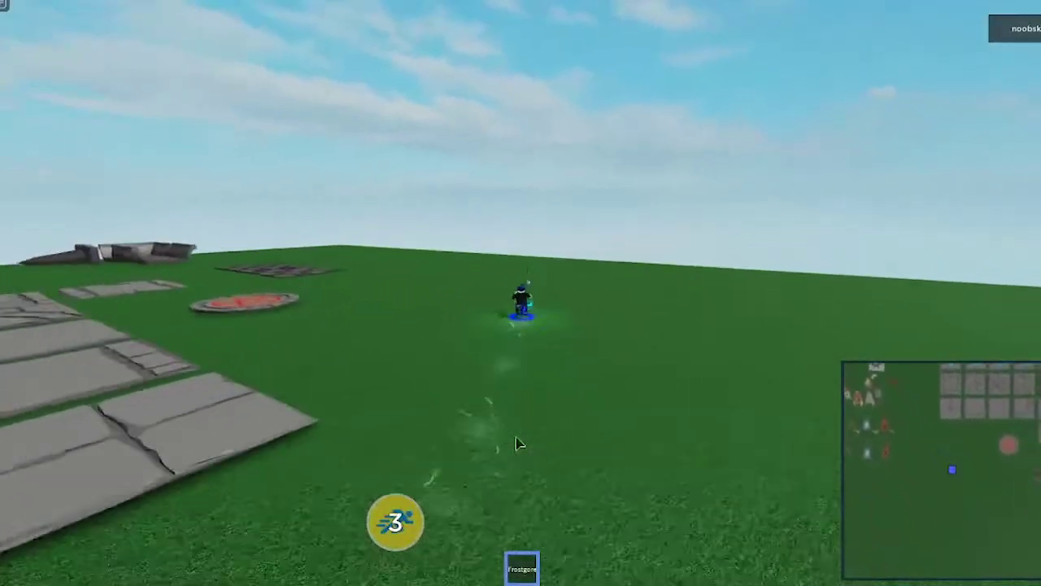
right_click_drag(518, 437, 519, 436)
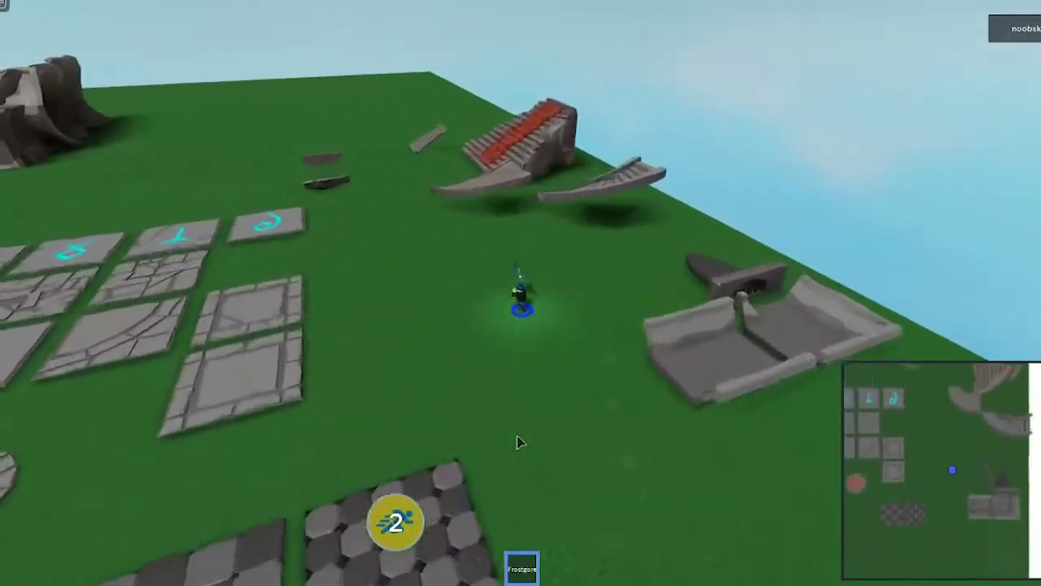
key("a")
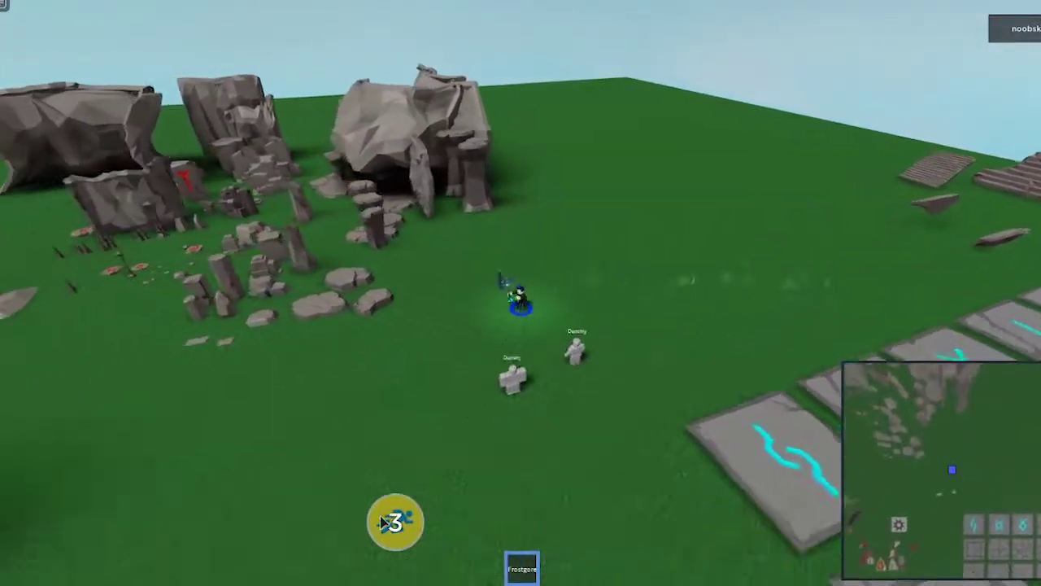
key("s")
scroll(381, 517, "down", 2)
key("d")
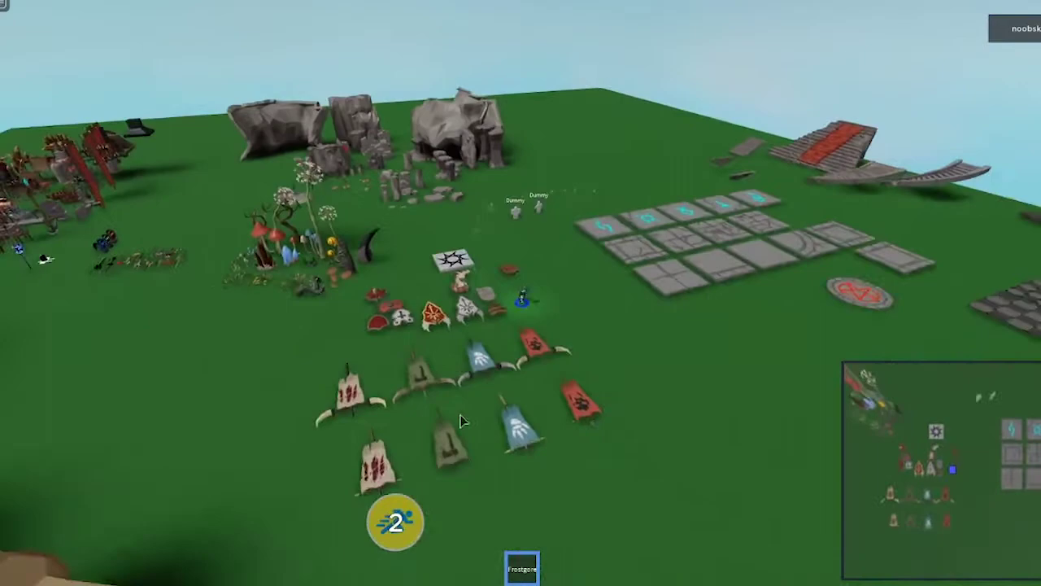
scroll(458, 459, "up", 5)
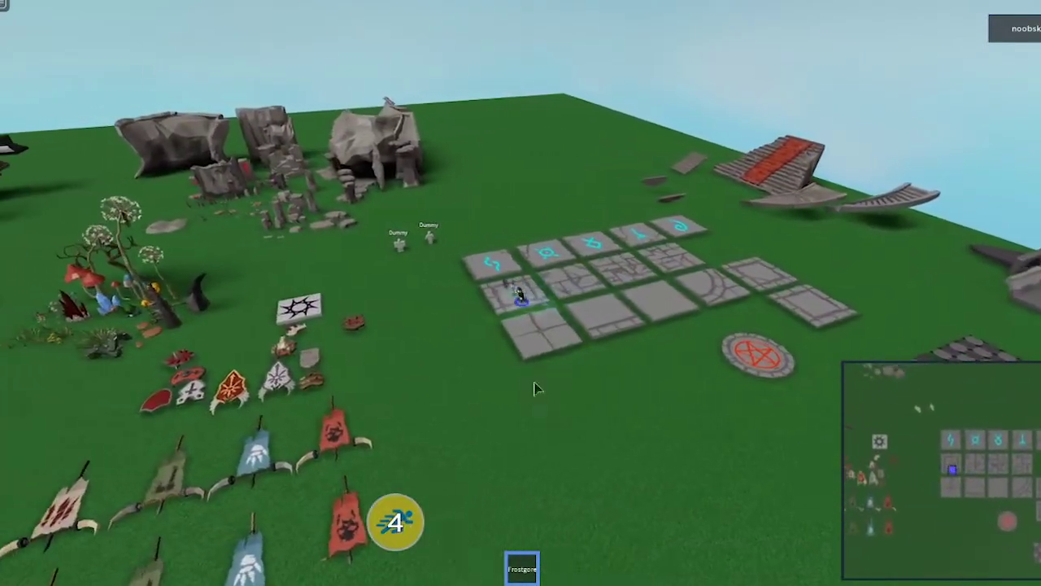
scroll(535, 389, "up", 6)
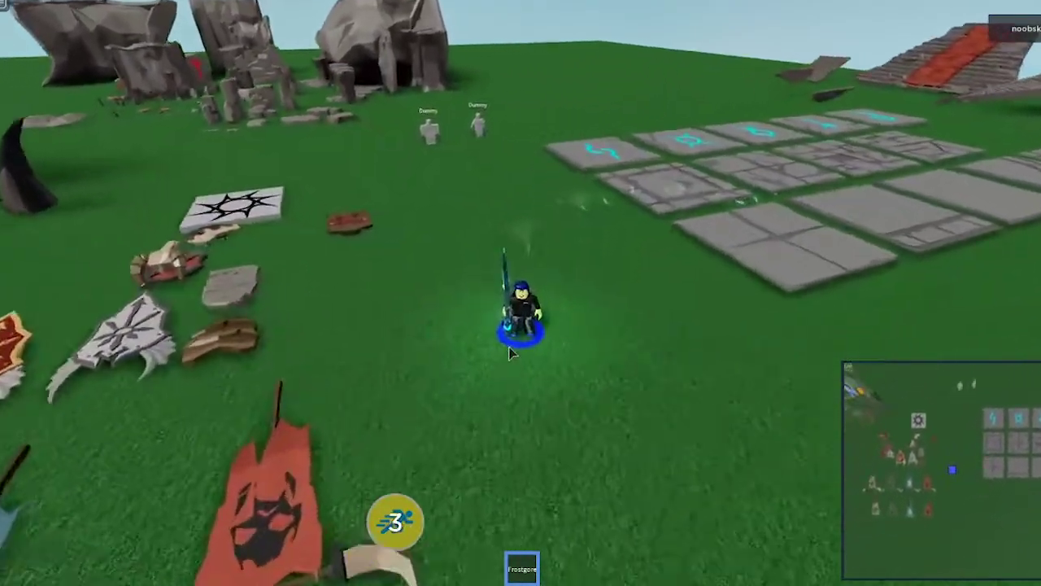
scroll(598, 446, "down", 5)
key("Left")
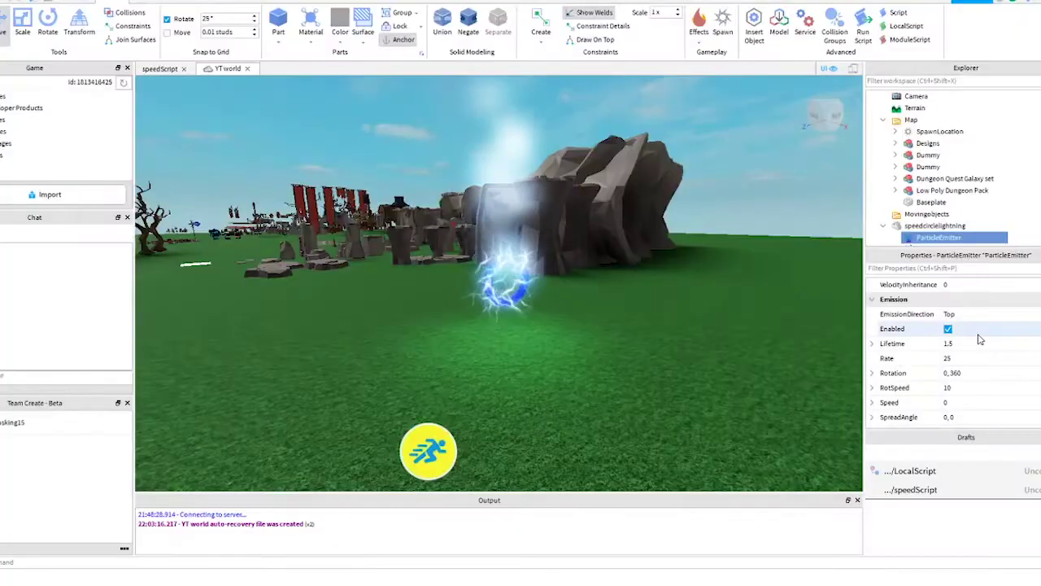
Step: Try a Lifetime of 5 and a RotSpeed of 50 on the speedcirclelightning part's ParticleEmitter
left_click(967, 343)
key("Return")
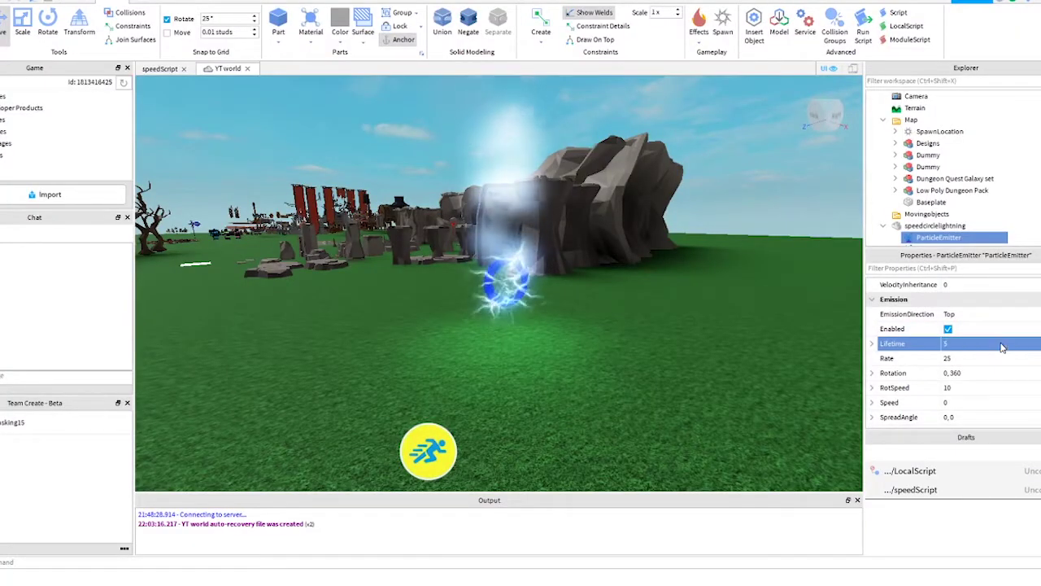
scroll(533, 301, "up", 2)
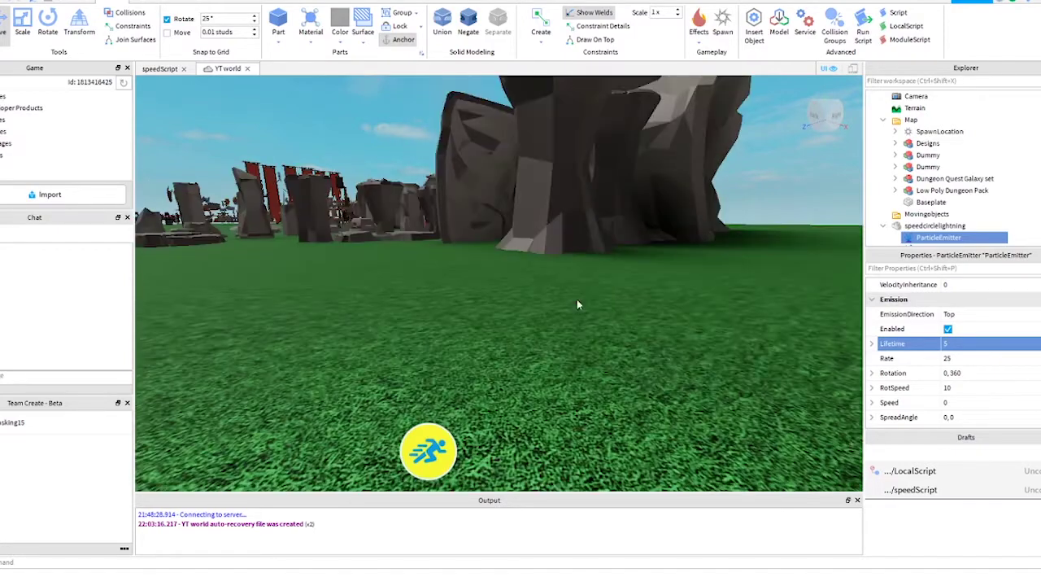
scroll(578, 304, "down", 1)
right_click_drag(686, 327, 702, 335)
scroll(698, 333, "down", 2)
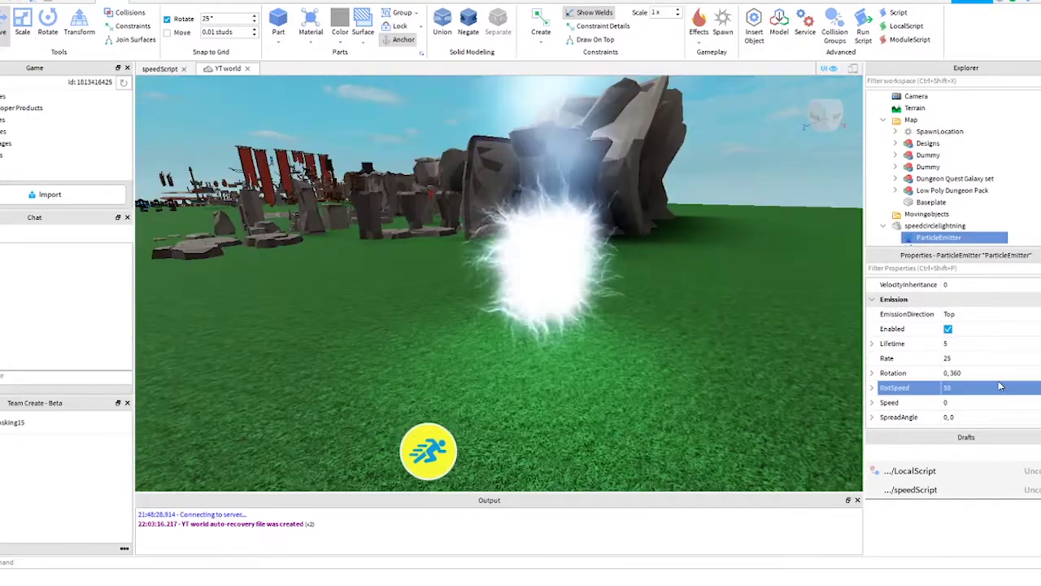
key("Escape")
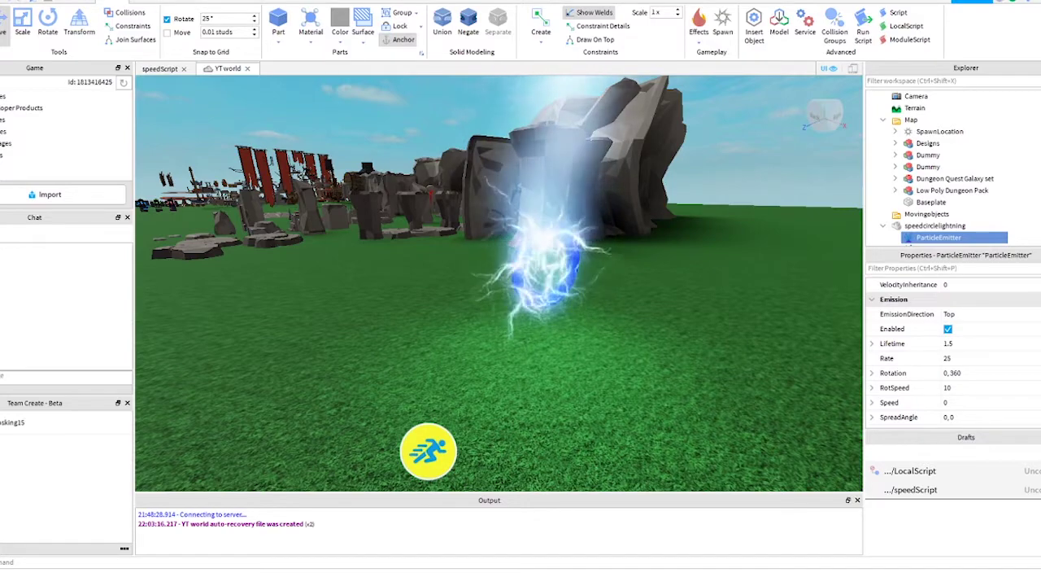
scroll(727, 384, "up", 2)
right_click_drag(730, 390, 736, 397)
scroll(730, 390, "down", 3)
left_click(735, 390)
key("a")
key("w")
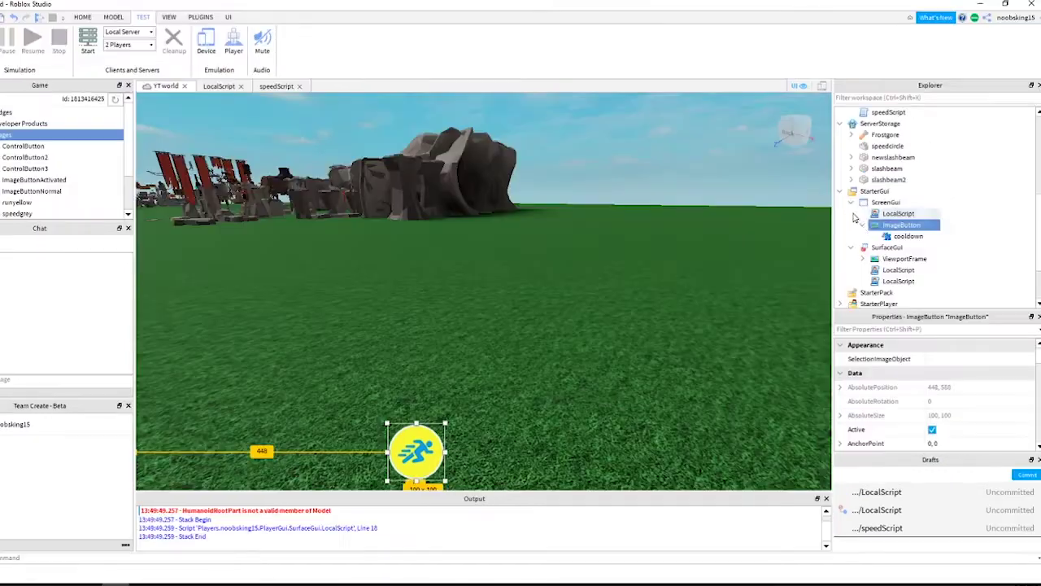
Step: Move the speedcircle part from ServerStorage into Workspace
scroll(888, 284, "down", 3)
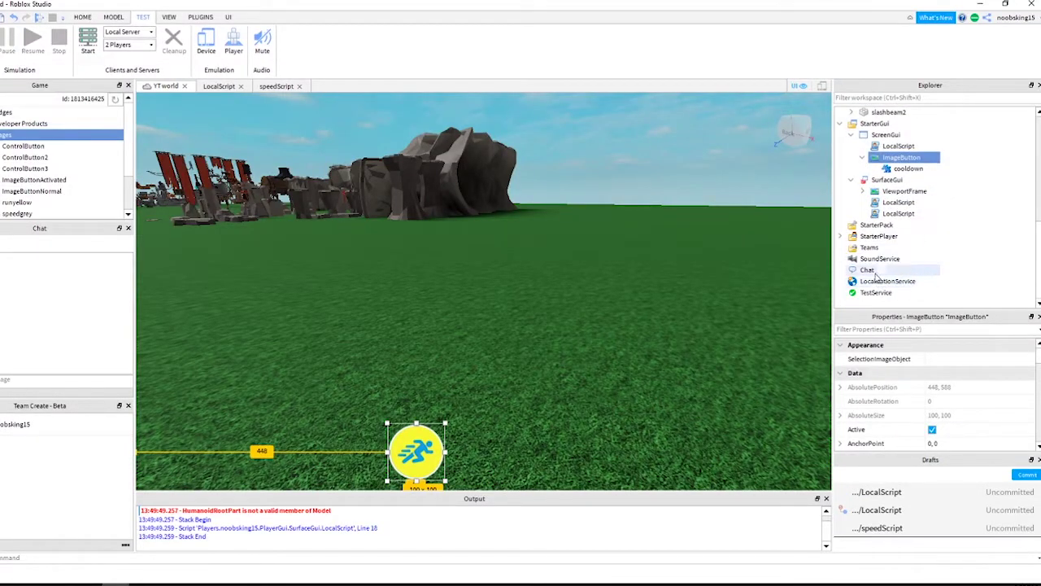
scroll(881, 277, "up", 2)
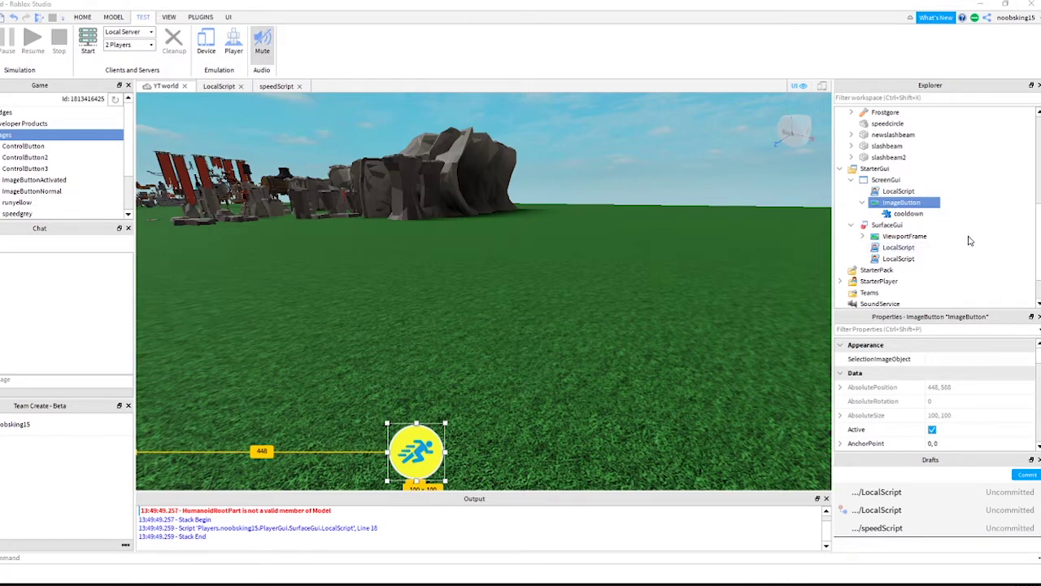
scroll(968, 241, "down", 2)
scroll(963, 252, "up", 6)
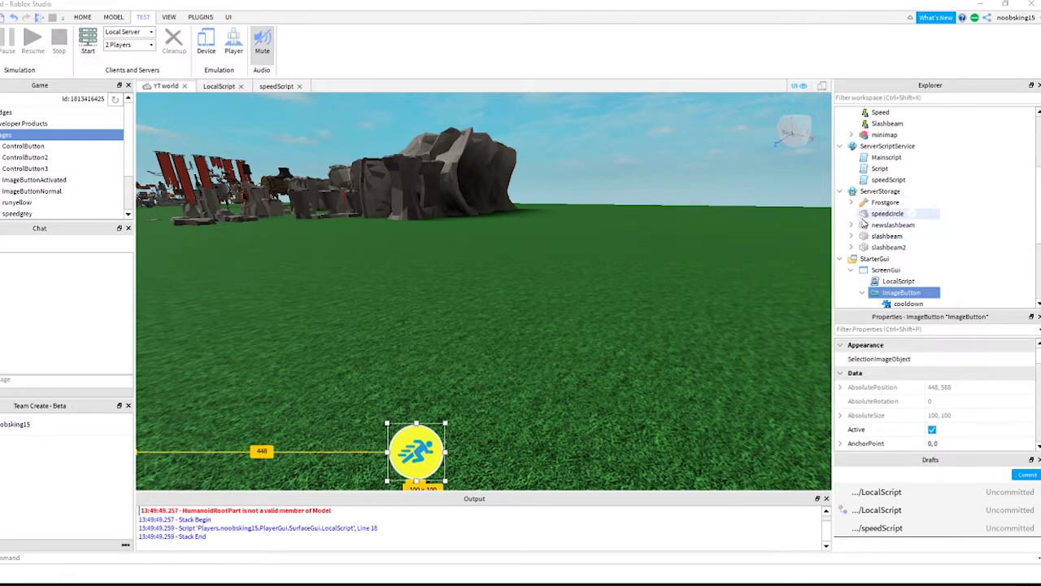
left_click(887, 213)
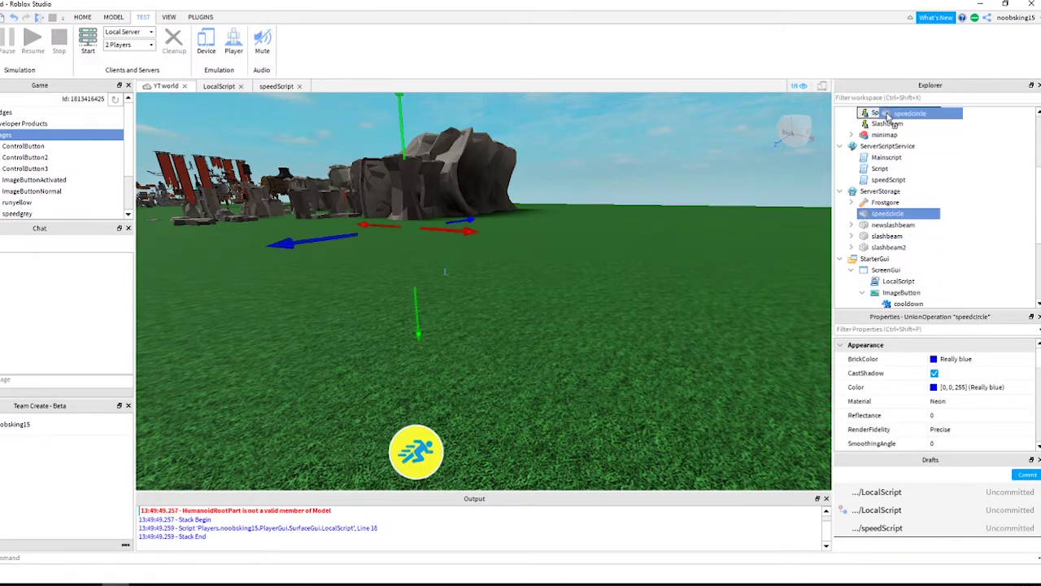
left_click_drag(887, 116, 888, 115)
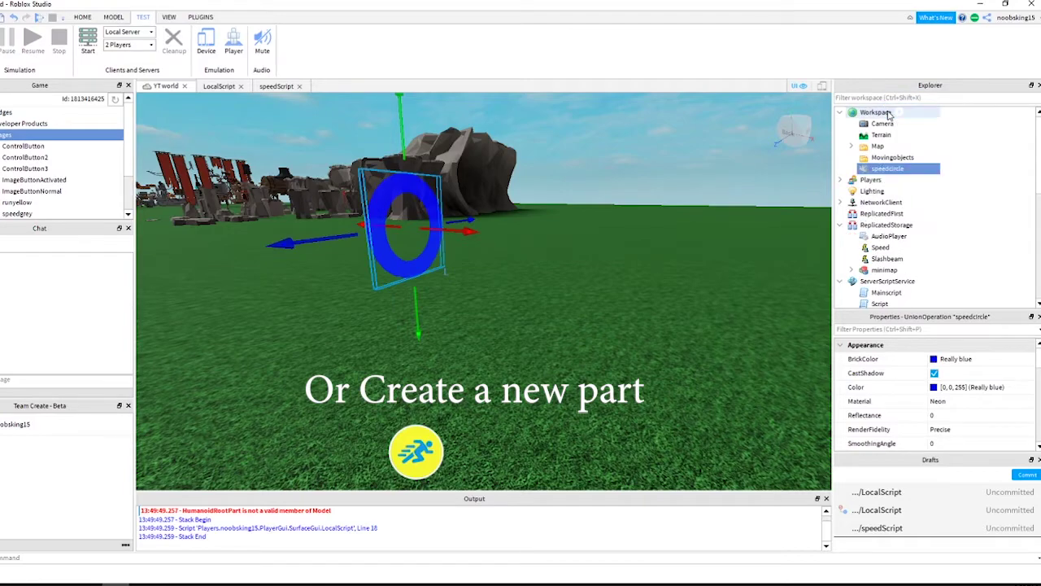
Step: Insert a ParticleEmitter into the speedcircle part
right_click_drag(502, 268, 502, 268)
key("w")
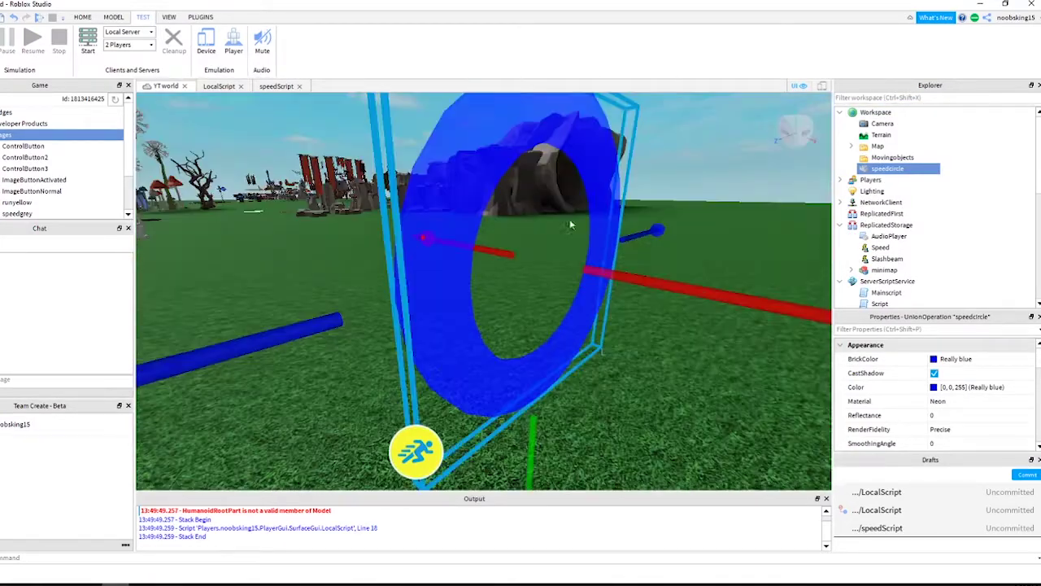
left_click(911, 168)
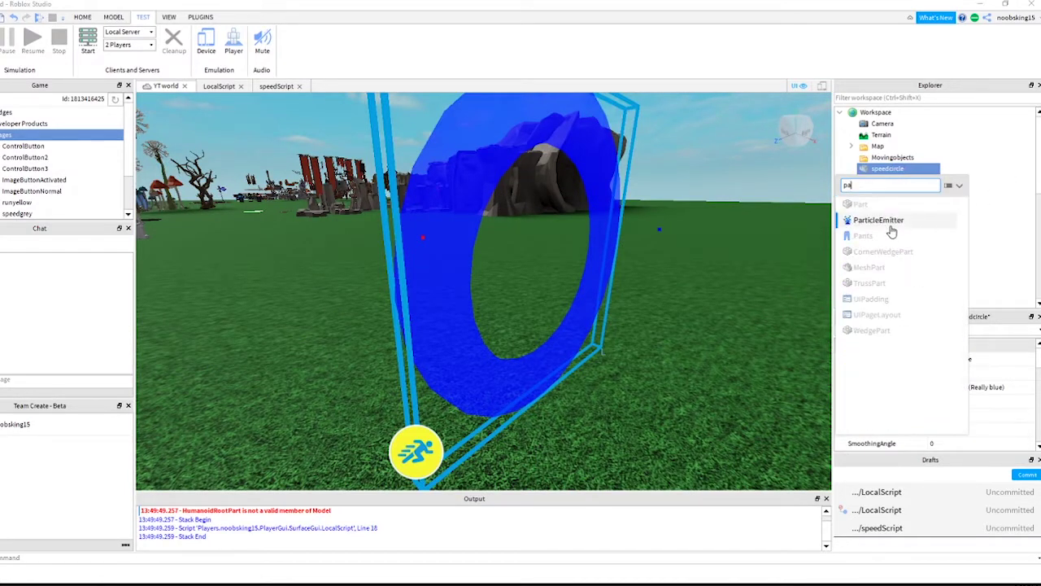
left_click(890, 226)
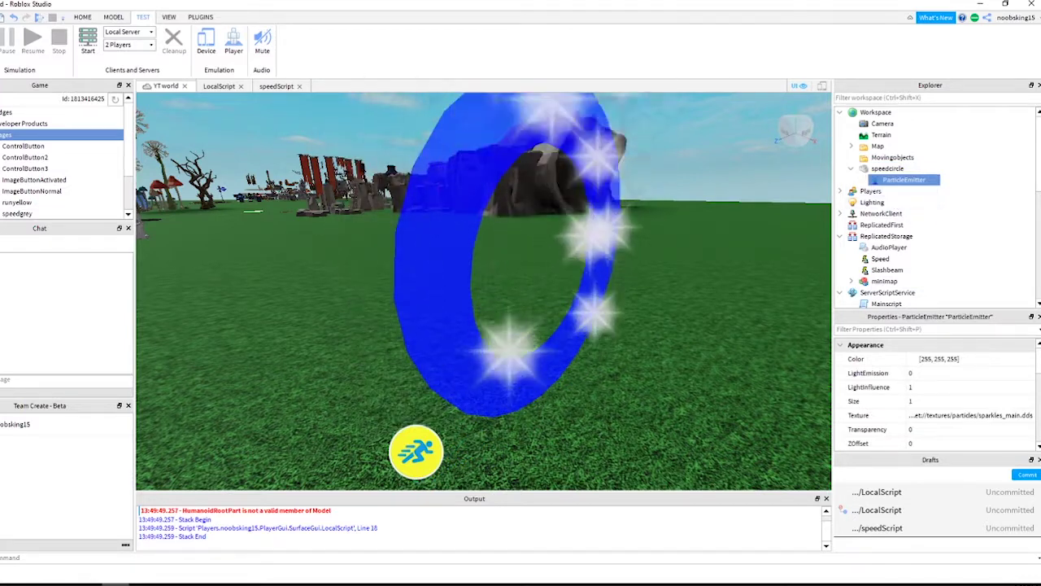
mouse_move(934, 183)
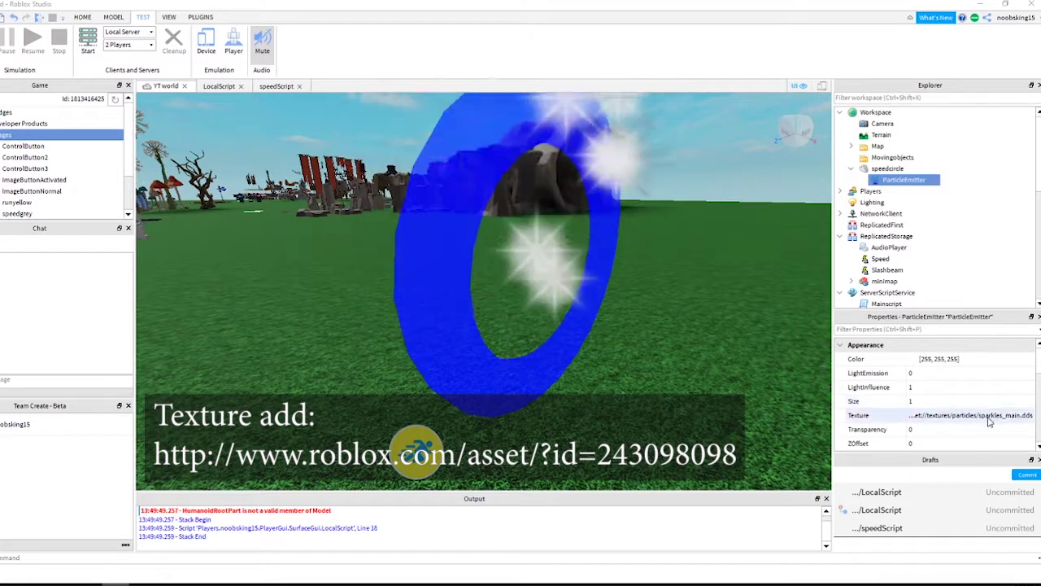
left_click(989, 420)
type("http://www.roblox.com/asset/?id=243098098")
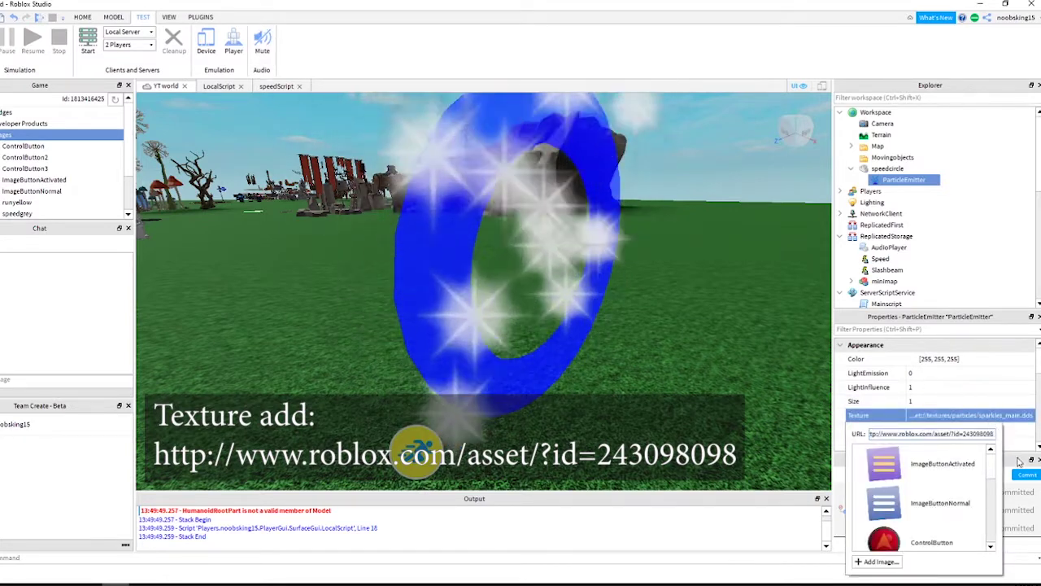
key("Return")
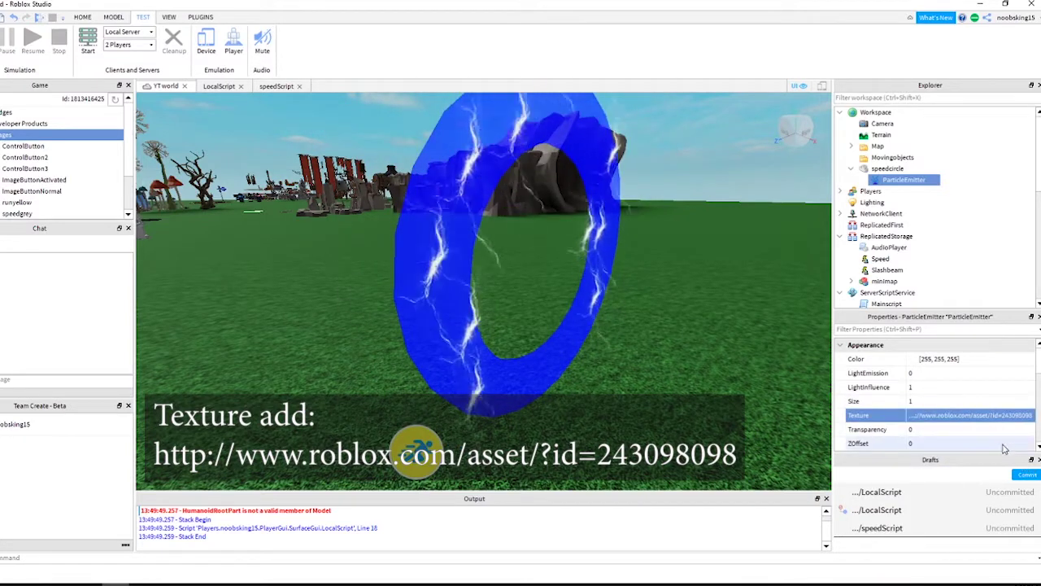
Step: Set the start colour of the ParticleEmitter's colour sequence to light blue #00aaff
left_click(976, 359)
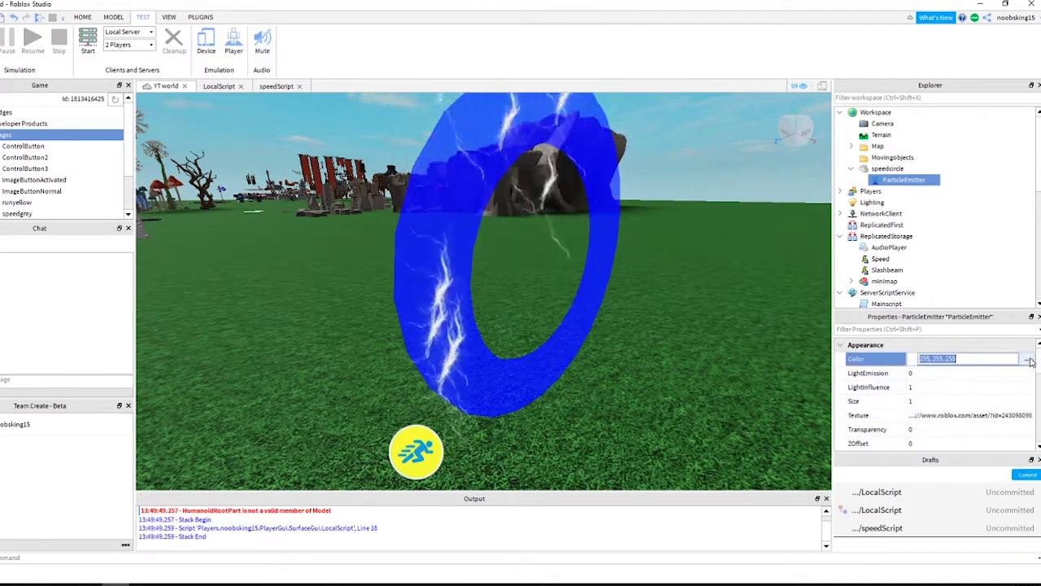
left_click(1030, 359)
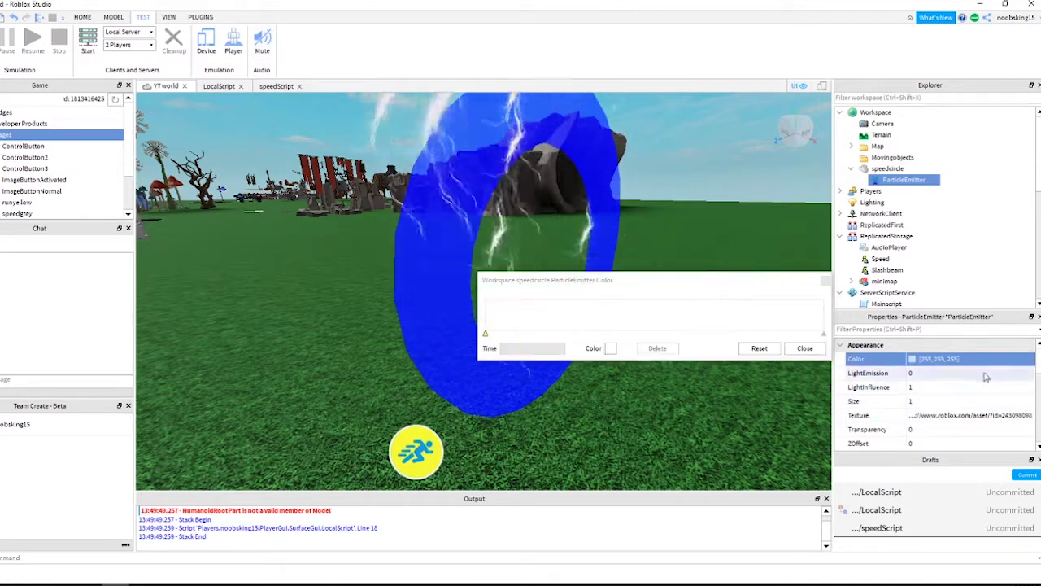
left_click(610, 349)
left_click(404, 244)
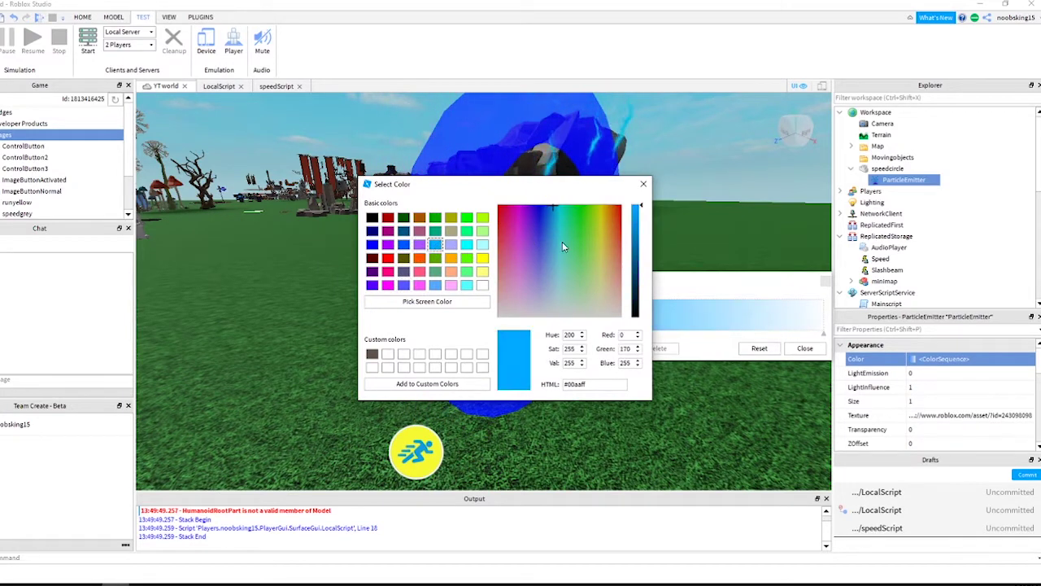
left_click(642, 187)
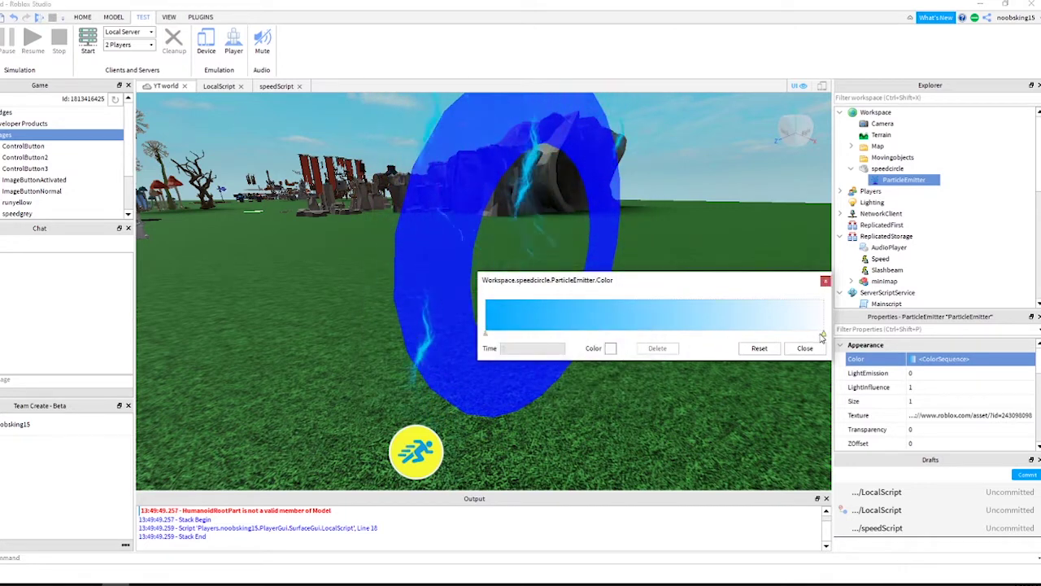
Step: Add a white keypoint near the end of the colour gradient, at time 0.928
left_click(610, 349)
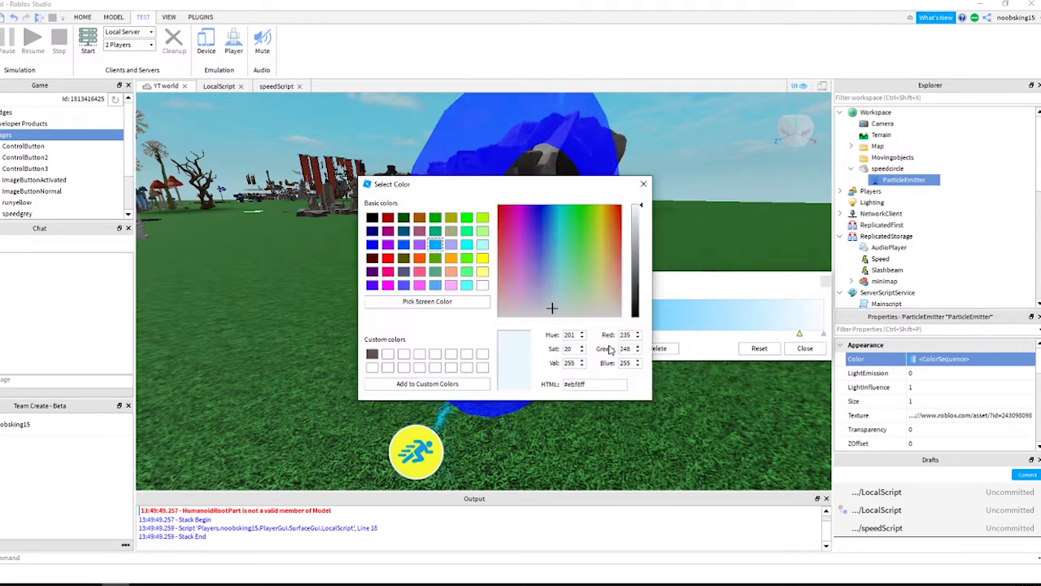
left_click(642, 186)
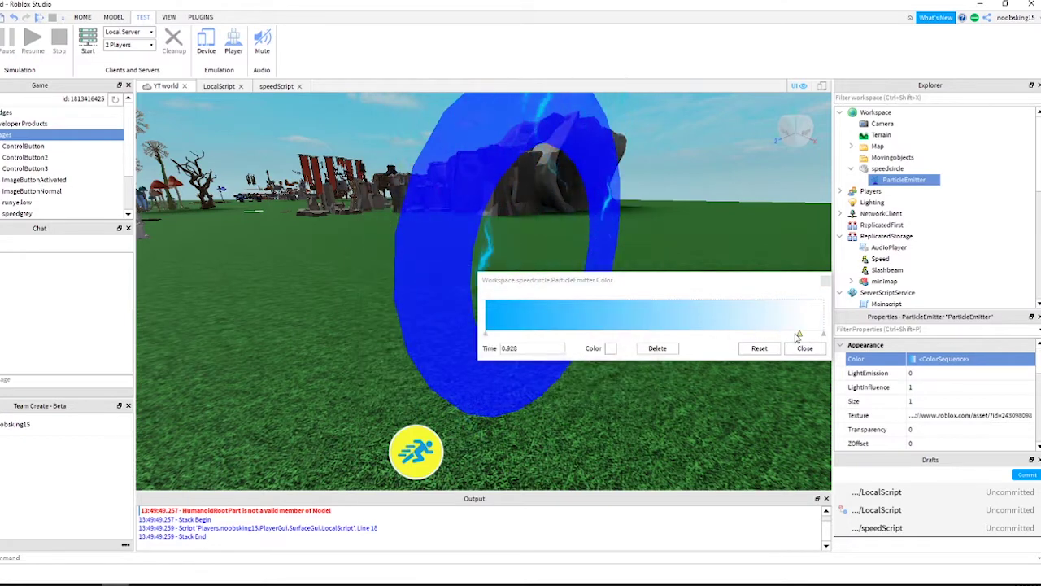
left_click_drag(748, 336, 801, 336)
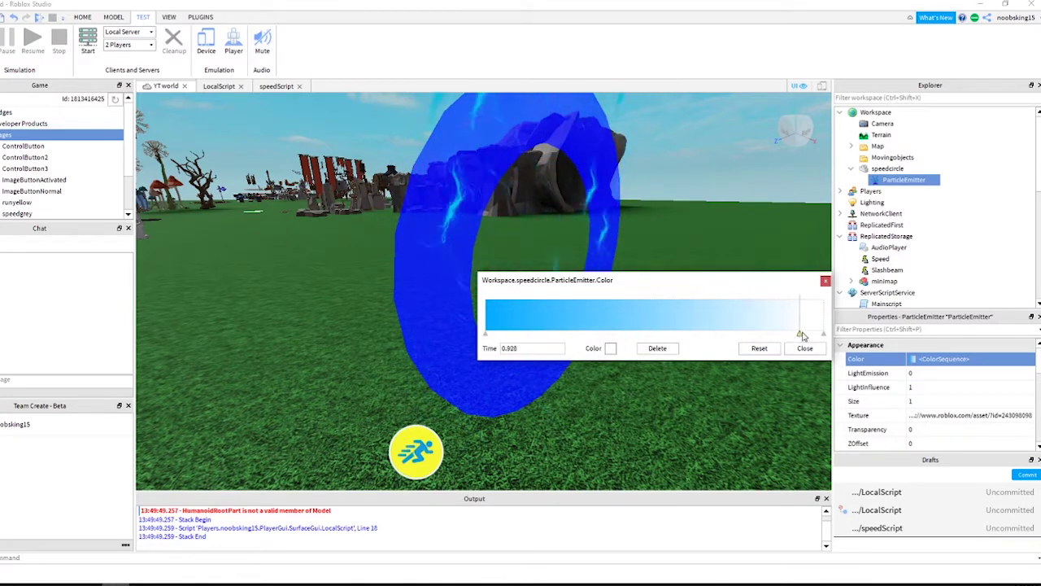
Step: Change the colour sequence's start colour to a medium blue and close the colour sequence editor
left_click(611, 349)
left_click(643, 185)
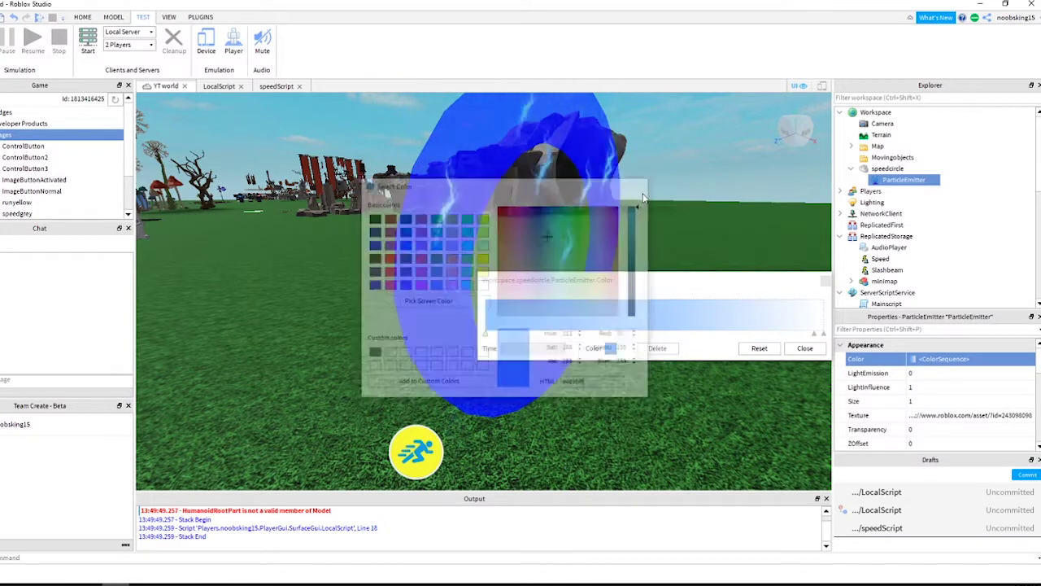
left_click(800, 348)
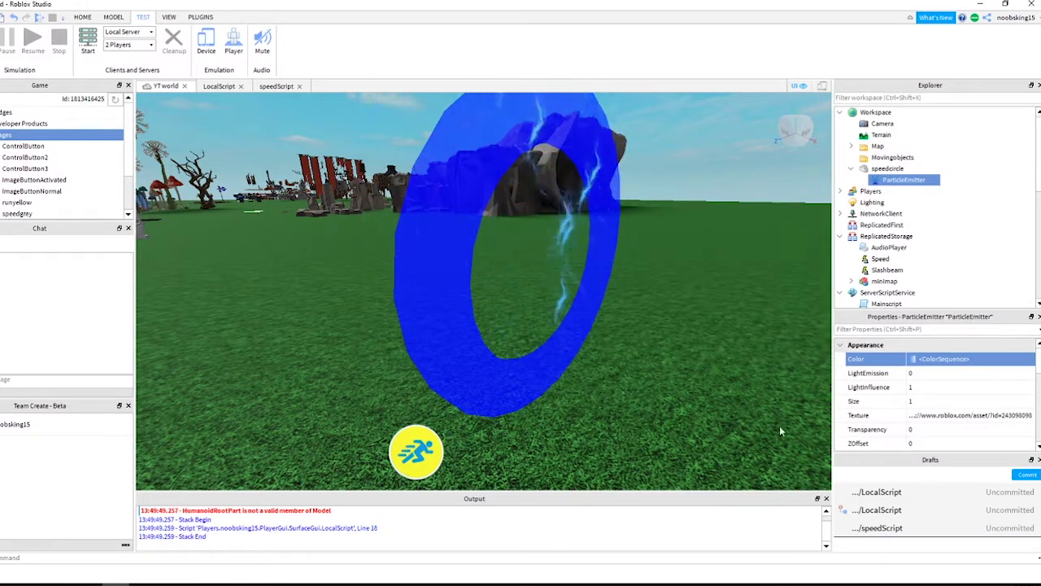
Step: Shape the ParticleEmitter's Size curve into a repeating zigzag of high and low points, with lows around 0.0625
left_click(1031, 403)
left_click(1030, 403)
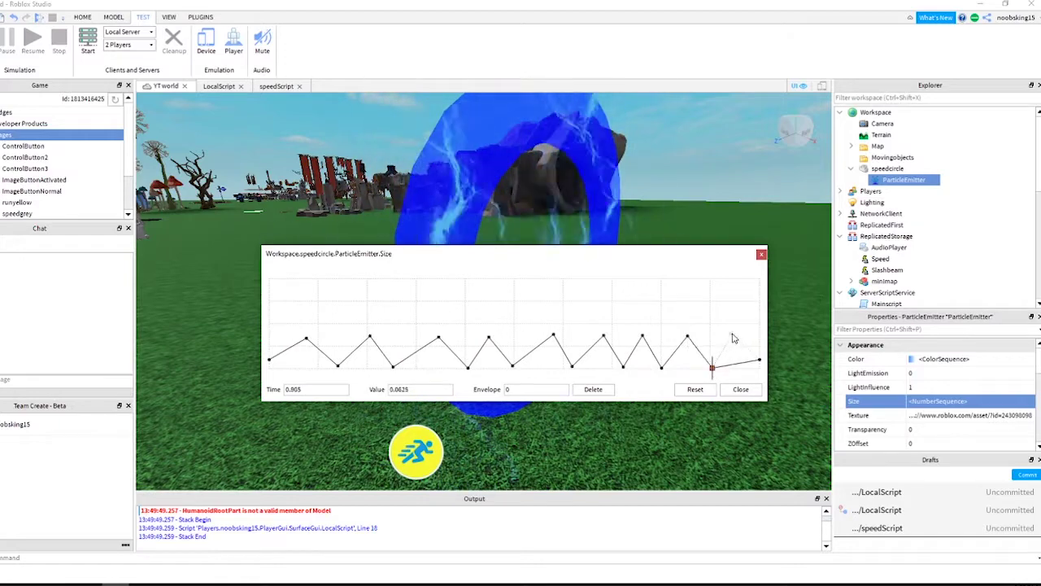
left_click(740, 388)
scroll(983, 443, "down", 8)
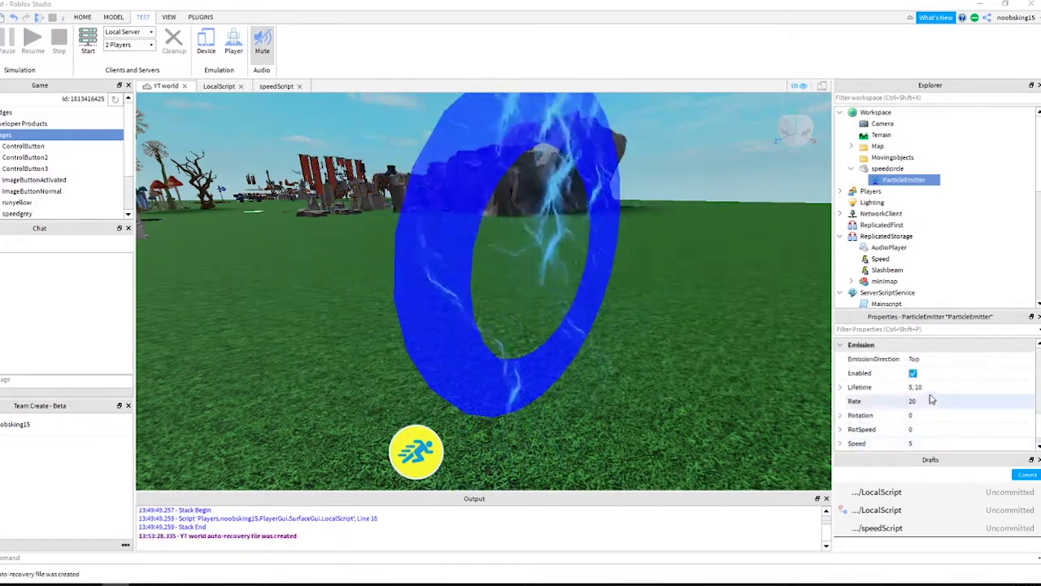
Step: Set the ParticleEmitter's Lifetime to 1.5, Rate to 25 and Rotation to 0, 360
left_click(931, 388)
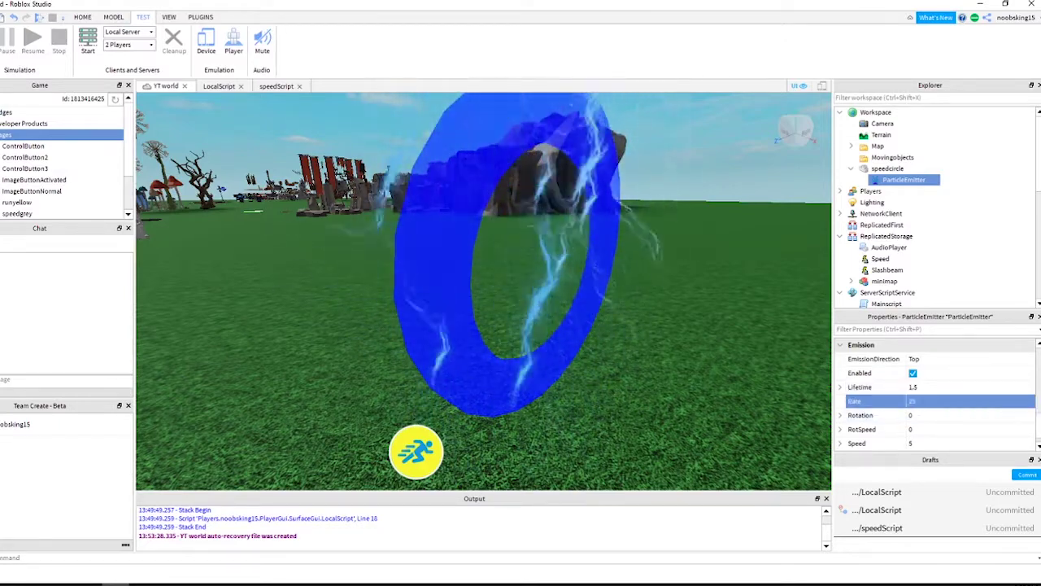
left_click(943, 416)
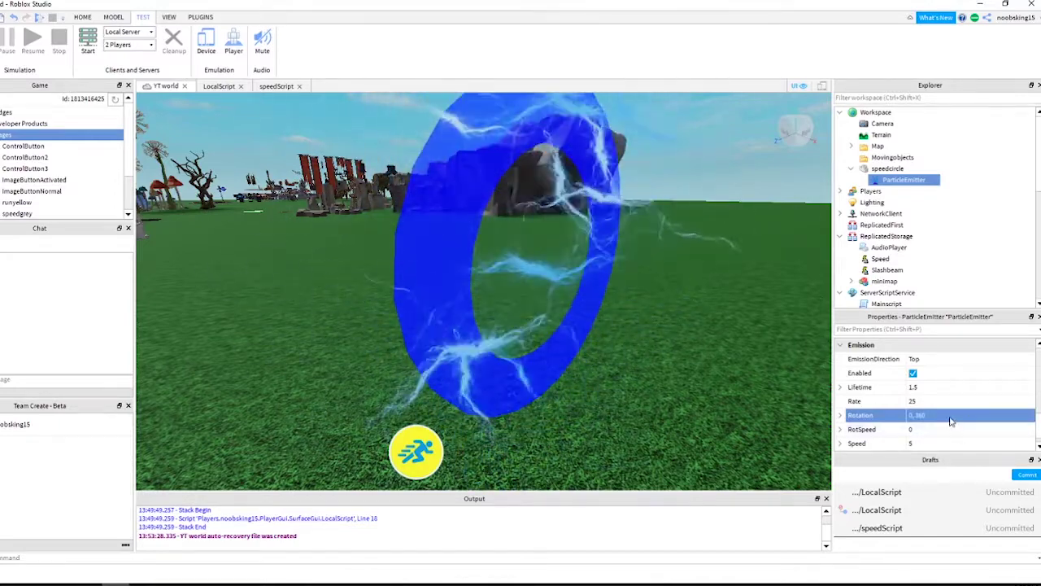
Step: Set the ParticleEmitter's Speed to 0 and its EmissionDirection to Bottom
scroll(952, 423, "down", 1)
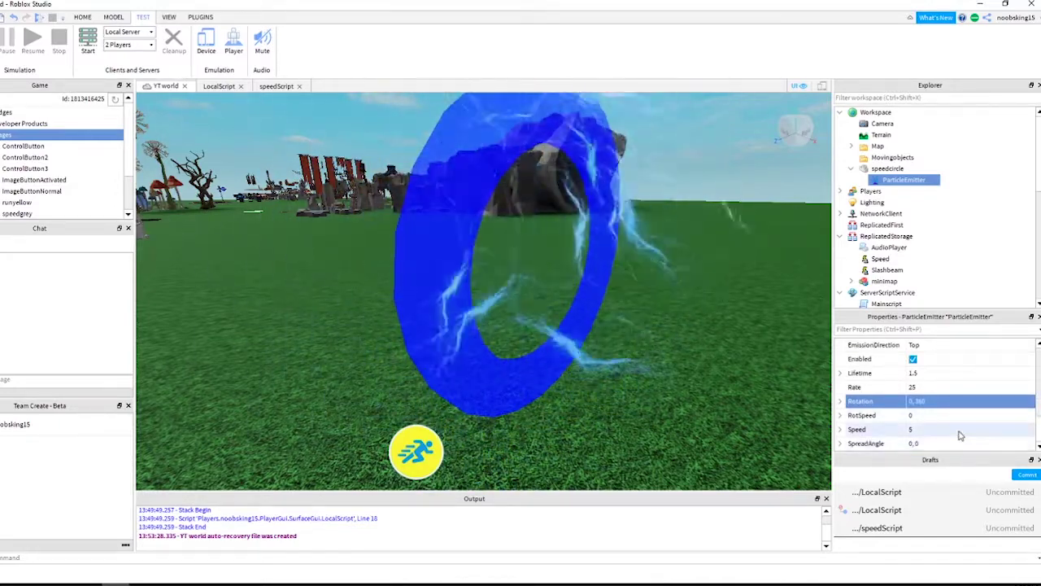
left_click(960, 430)
type("0")
key("Return")
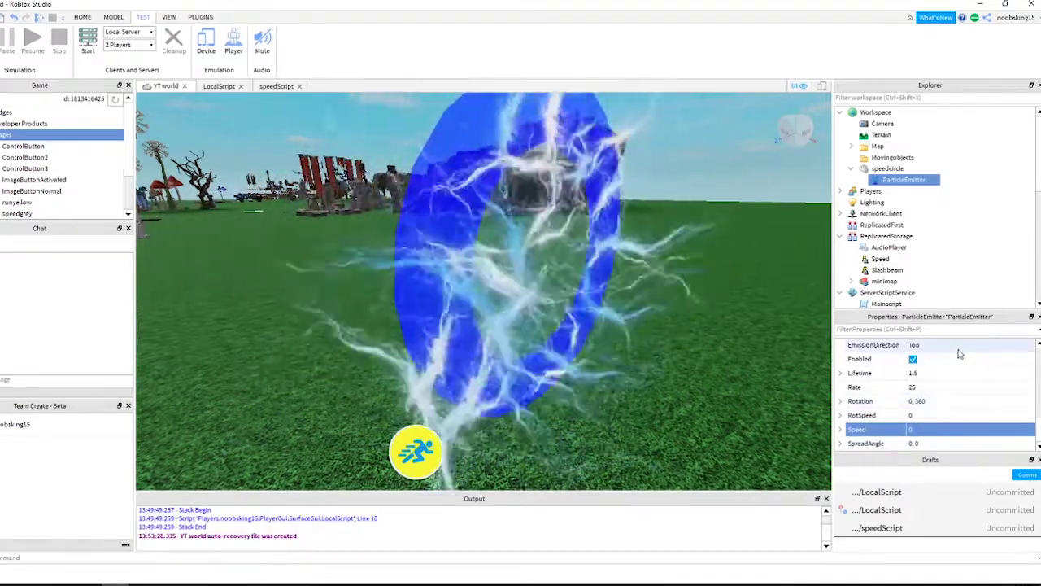
left_click(960, 346)
left_click(968, 346)
left_click(920, 364)
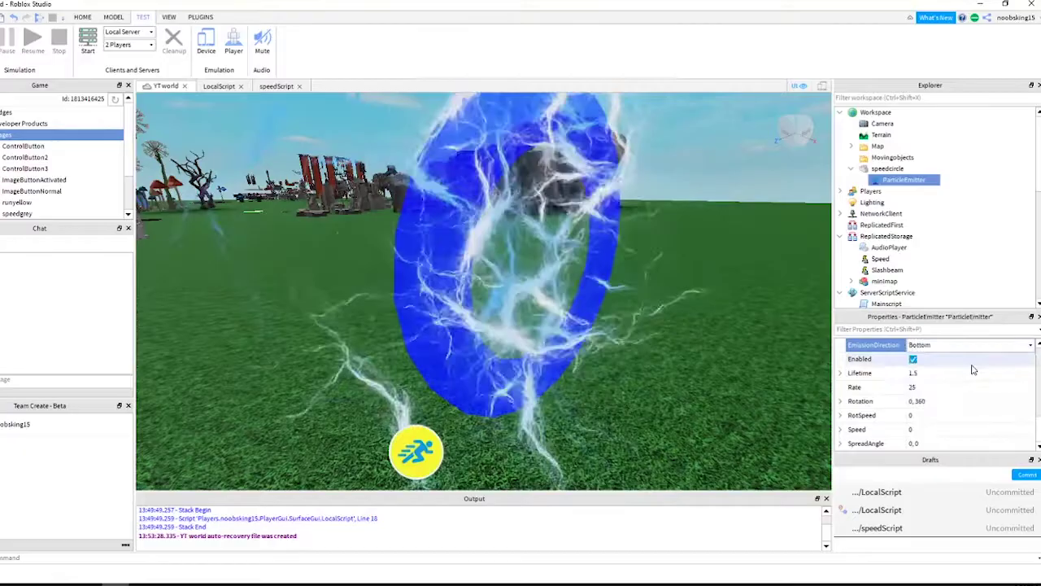
Step: Set the ParticleEmitter's LightEmission to 1 and LightInfluence to 0
scroll(997, 403, "up", 5)
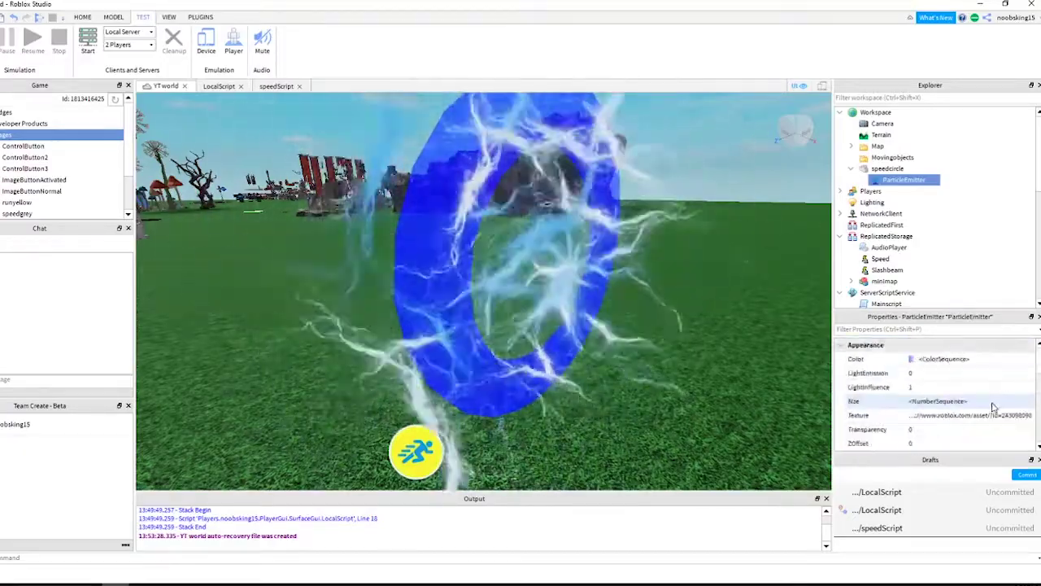
left_click(912, 372)
type("1")
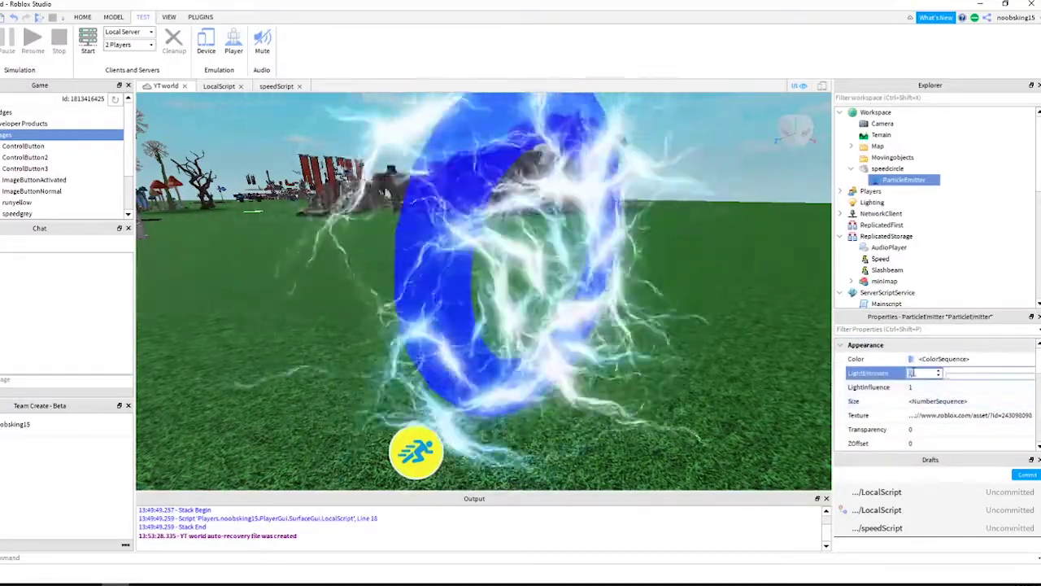
key("Return")
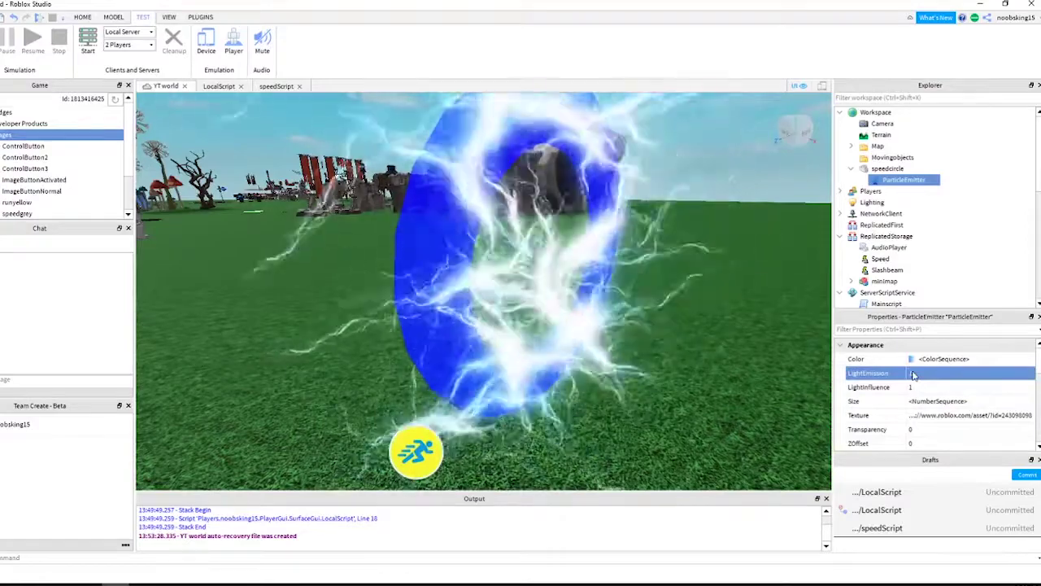
left_click(925, 387)
type("0")
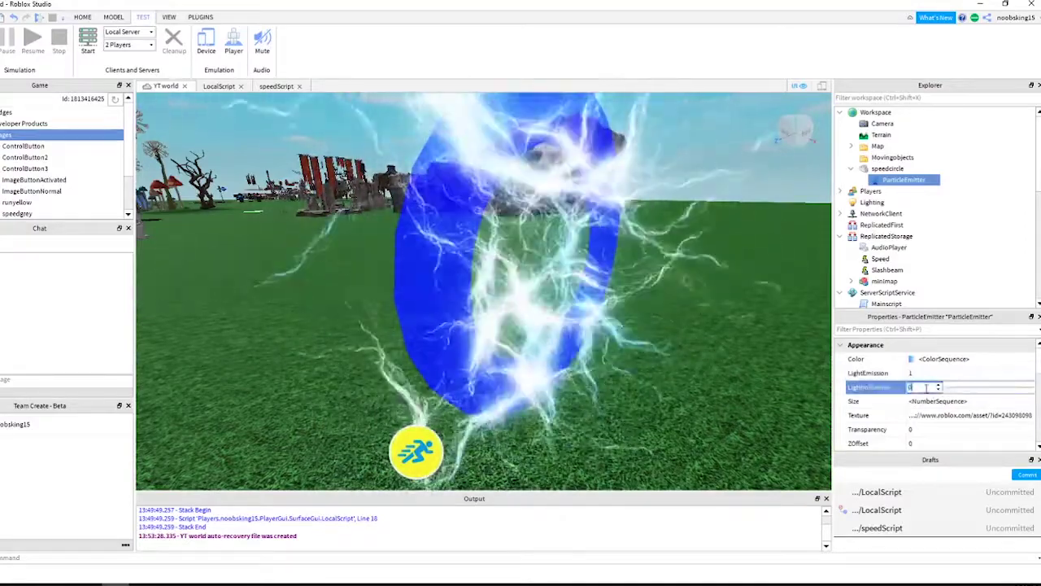
key("Return")
Step: Move the speedcircle part from Workspace into ServerStorage
scroll(616, 363, "down", 10)
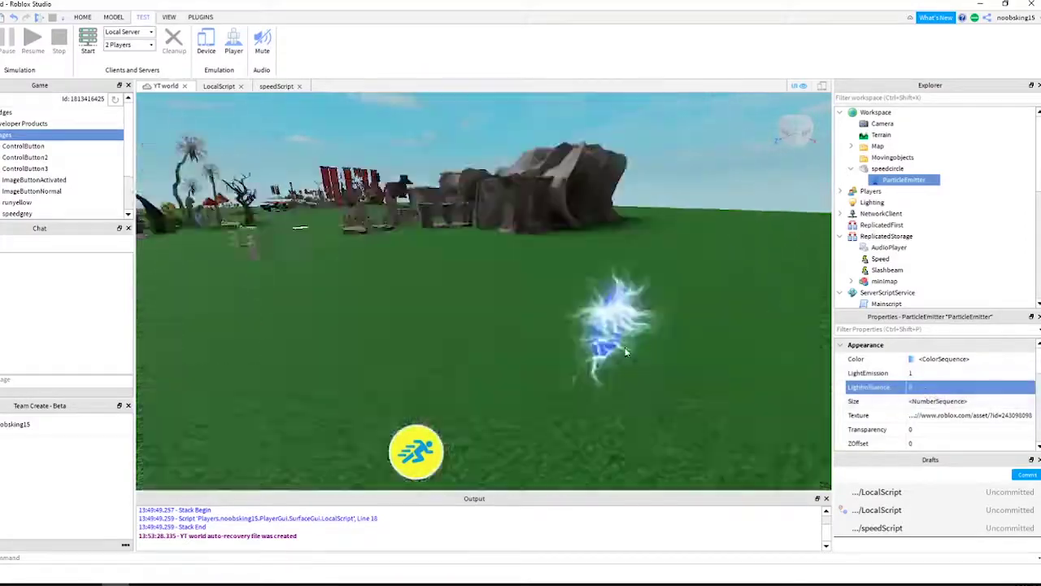
right_click_drag(611, 360, 615, 363)
scroll(616, 364, "up", 3)
scroll(615, 358, "up", 4)
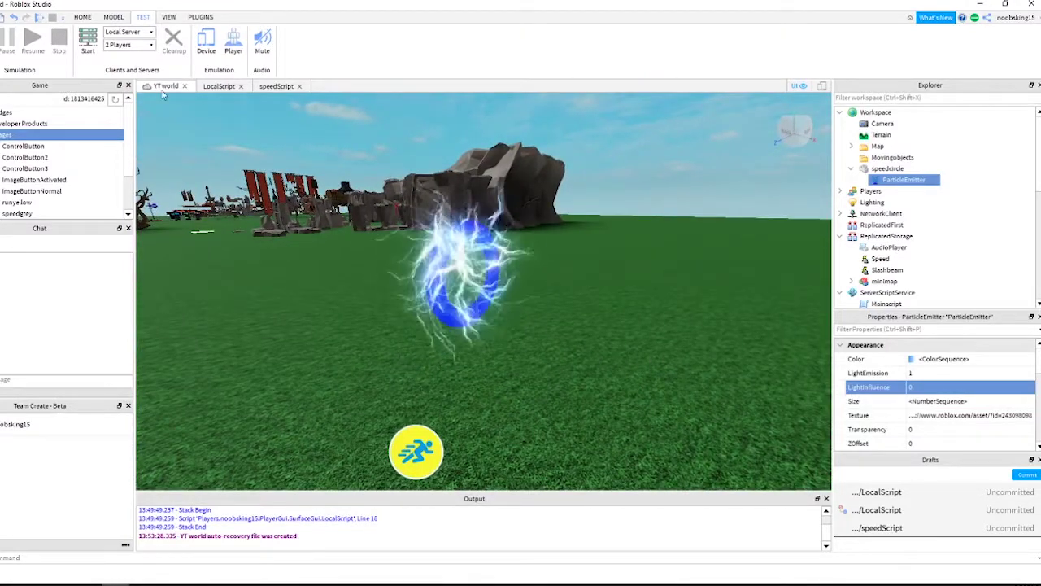
left_click_drag(888, 168, 916, 159)
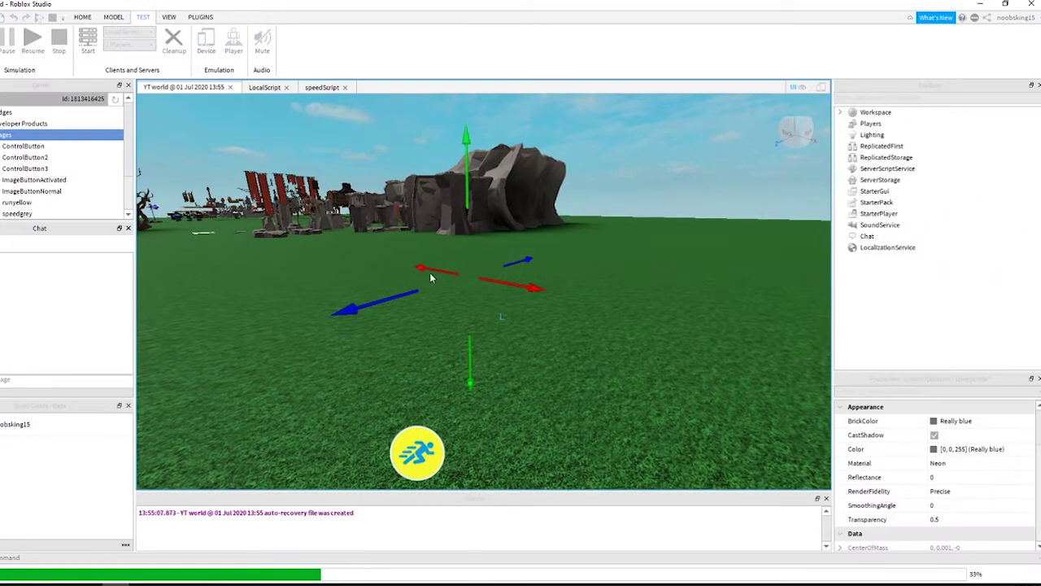
Step: Start a play test and run the character around with the speed ability to check the speedcircle's particles
key("F5")
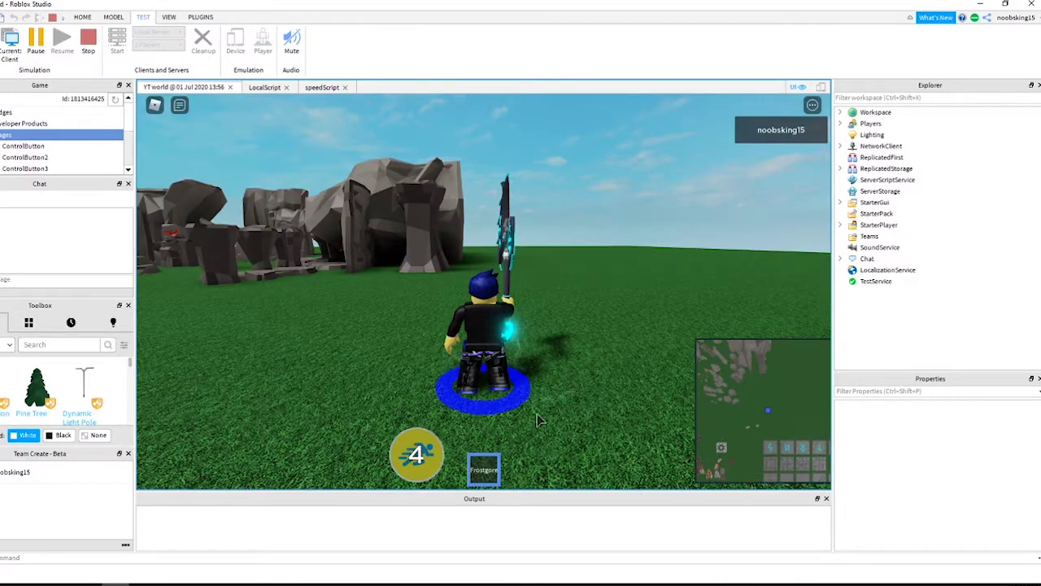
key("w")
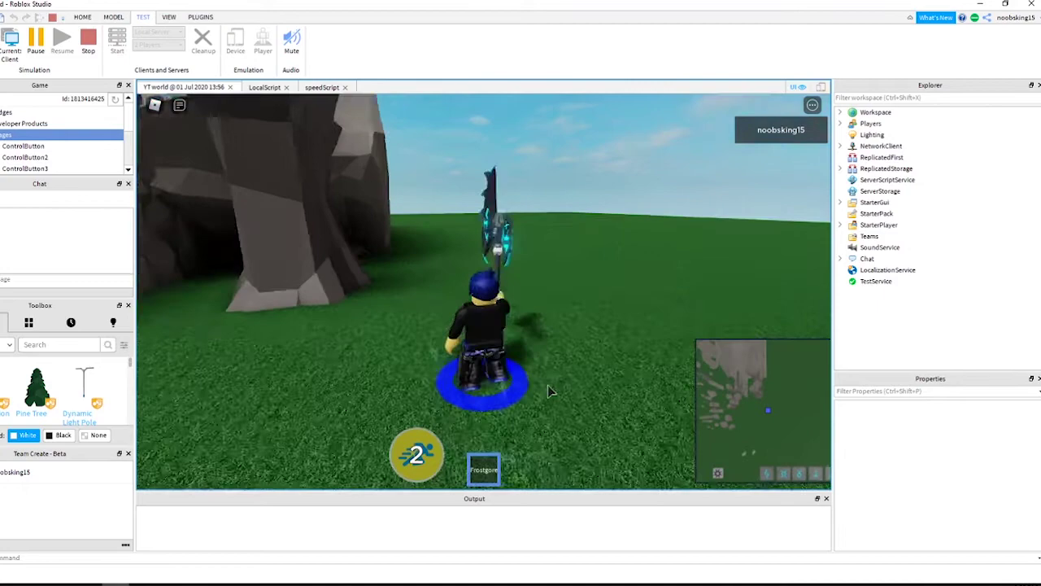
right_click_drag(549, 386, 549, 386)
scroll(548, 385, "down", 2)
key("w")
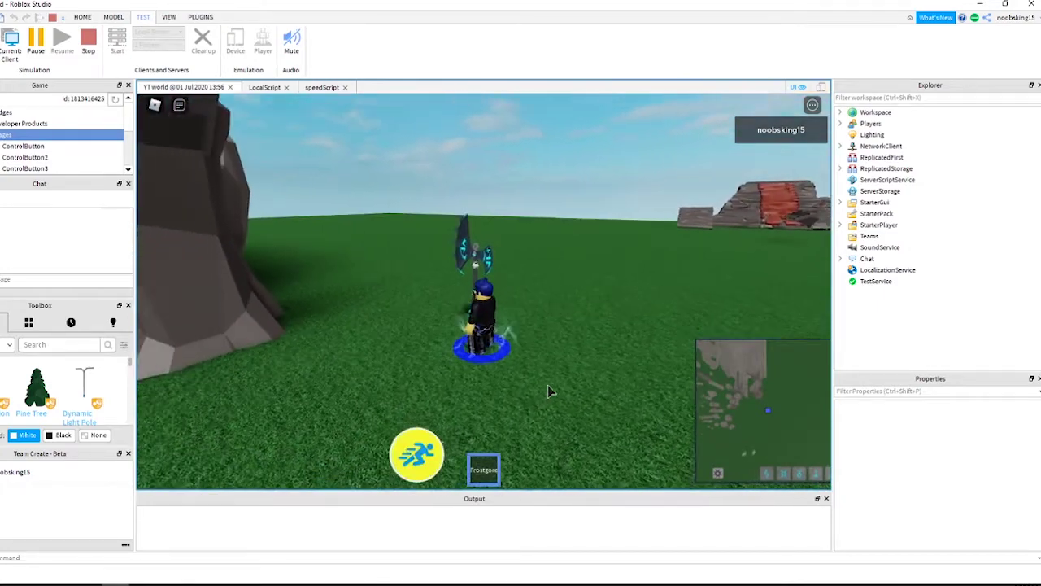
key("d")
key("w")
Step: Activate the speed ability again and run across the field to watch the lightning effect in motion
left_click(426, 450)
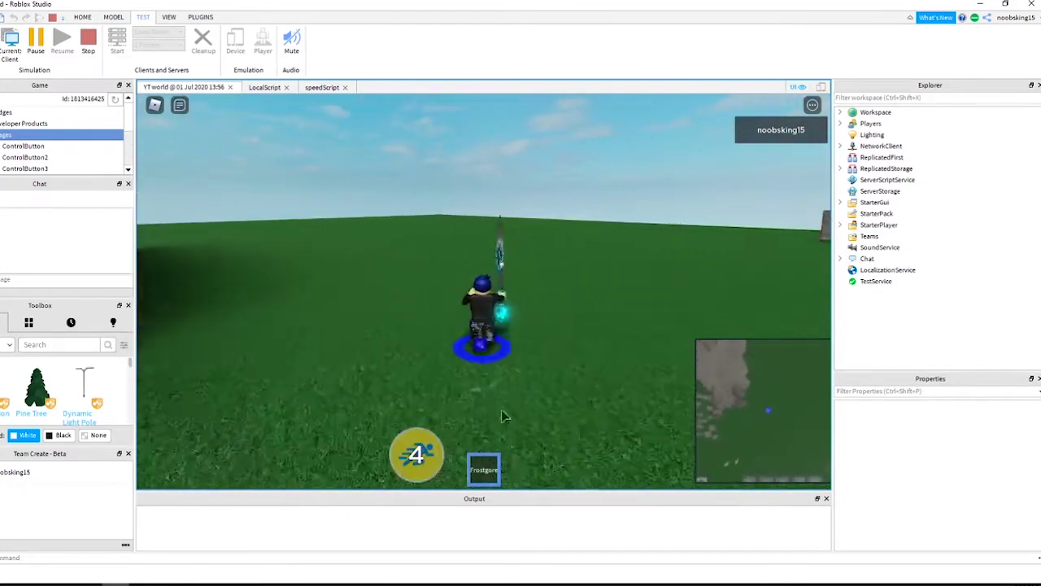
right_click_drag(534, 361, 533, 361)
key("w")
key("w")
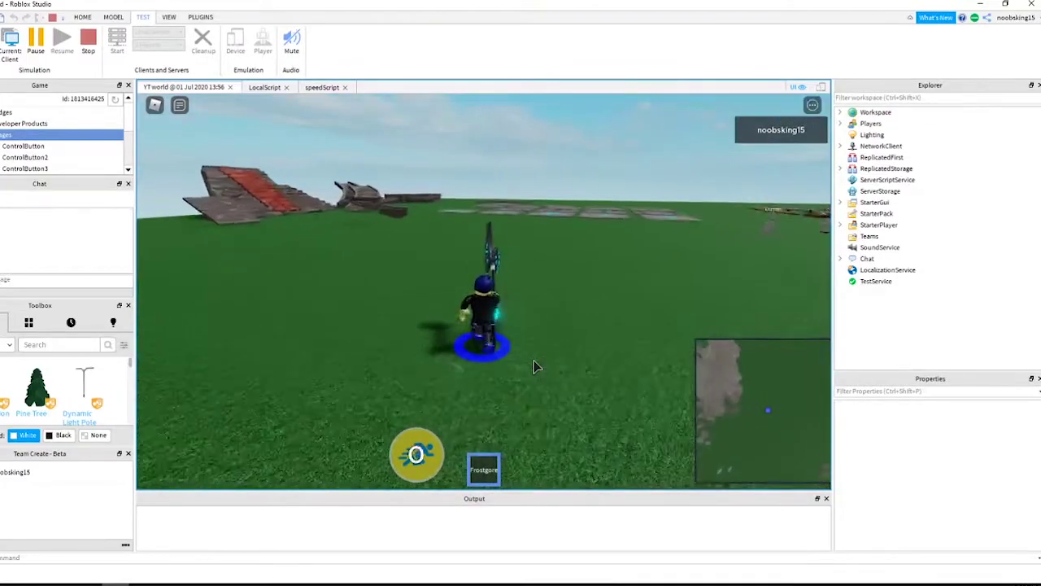
key("w")
right_click_drag(534, 367, 528, 391)
Step: Trigger the speed ability once more while running and jumping in different directions, and end the play test
left_click(418, 455)
key("w")
key("space")
key("s")
key("a")
key("d")
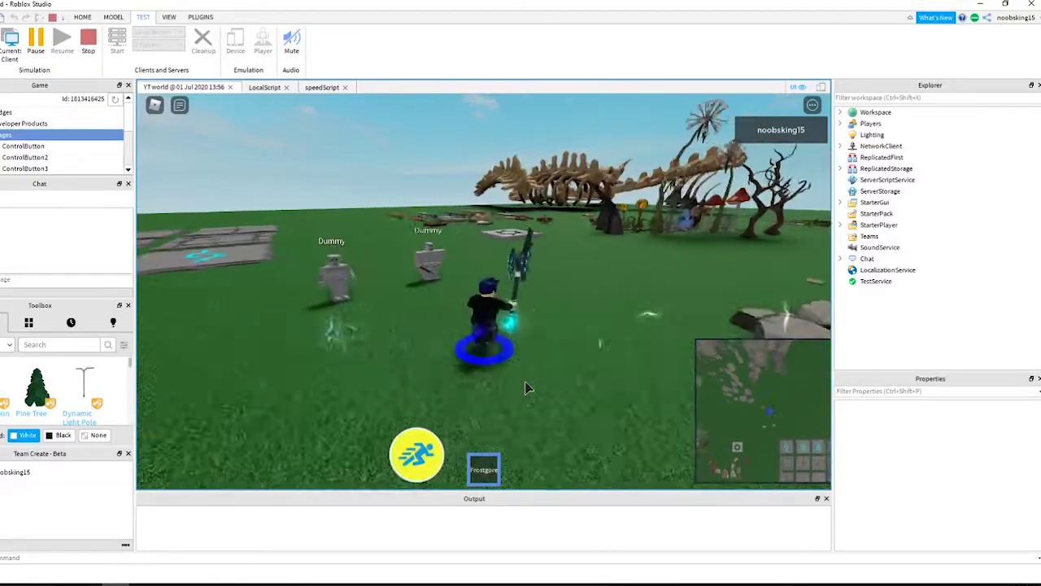
key("d")
key("w")
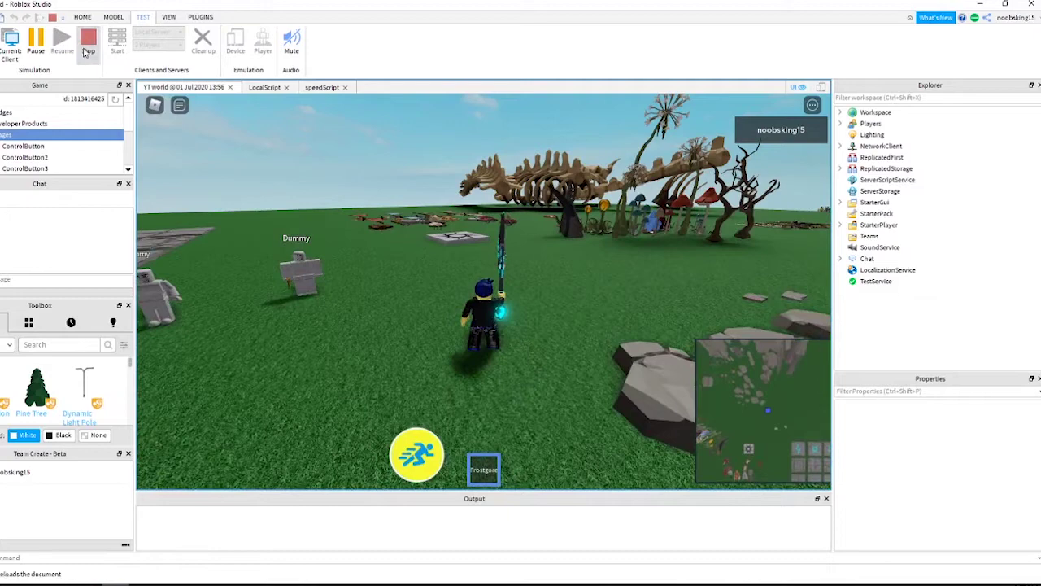
left_click(88, 48)
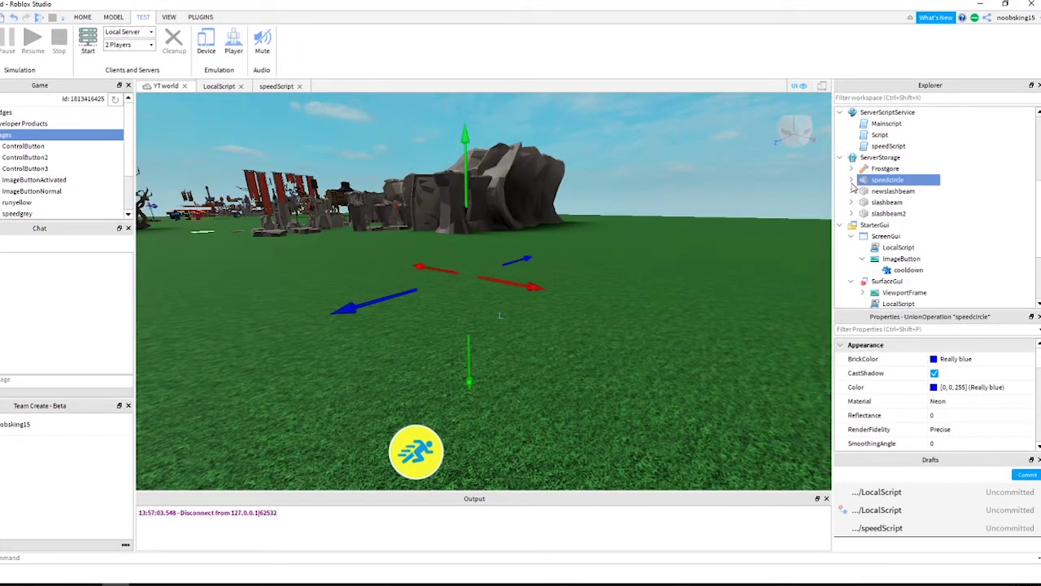
Step: Move the speedcircle part back into Workspace and set its ParticleEmitter's EmissionDirection to Bottom
left_click_drag(868, 175, 875, 113)
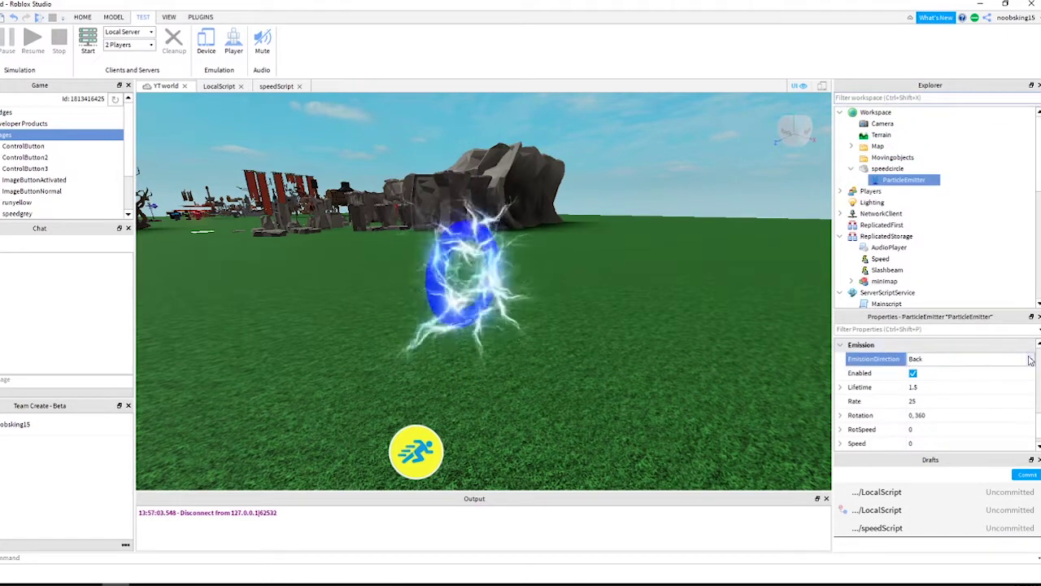
left_click(1030, 360)
left_click(1006, 380)
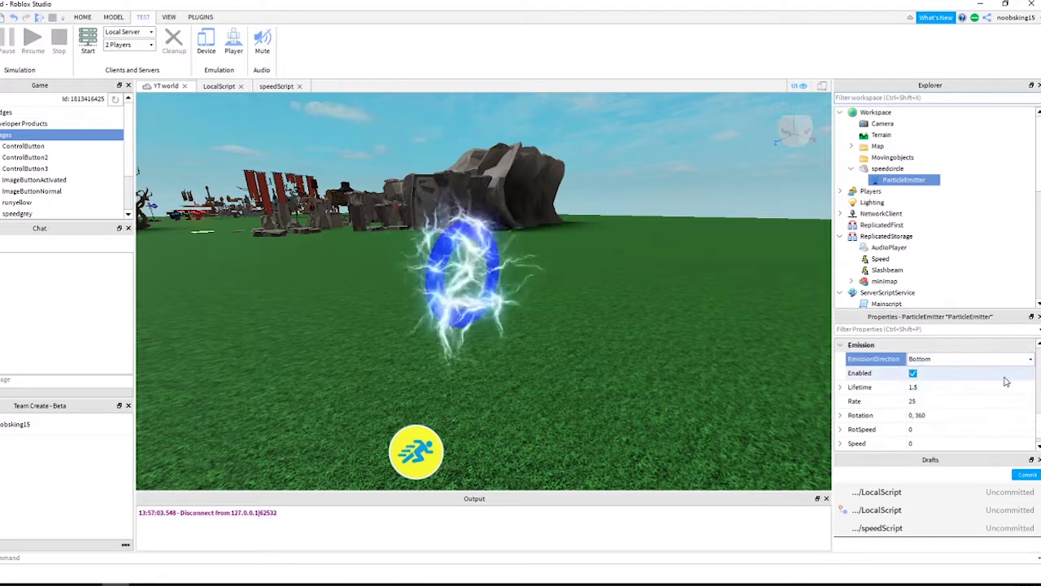
Step: Set the ParticleEmitter's Rate to 10 and its RotSpeed to 10
left_click(940, 401)
type("10")
key("Return")
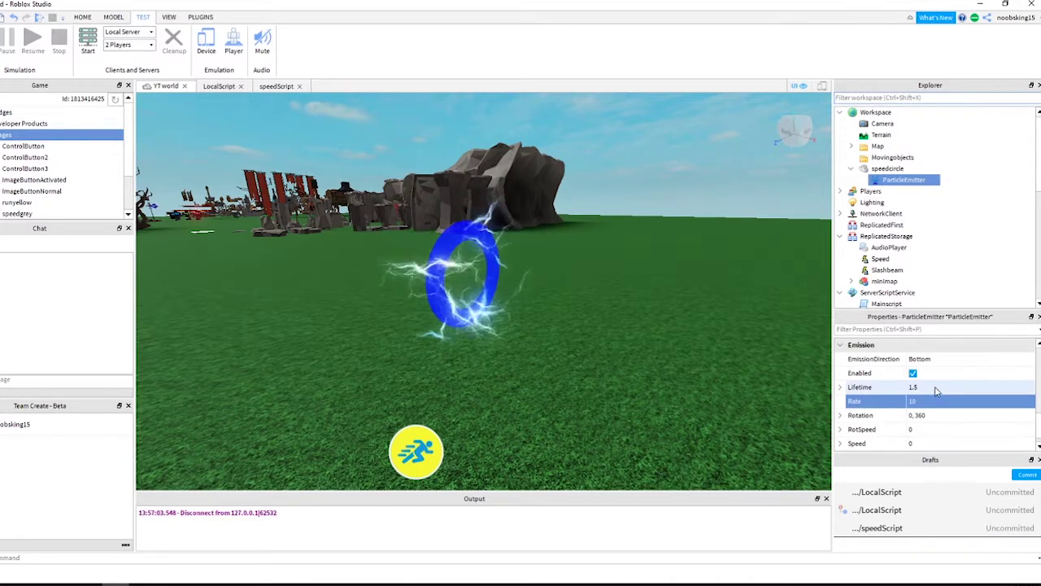
left_click(942, 431)
type("10")
key("Return")
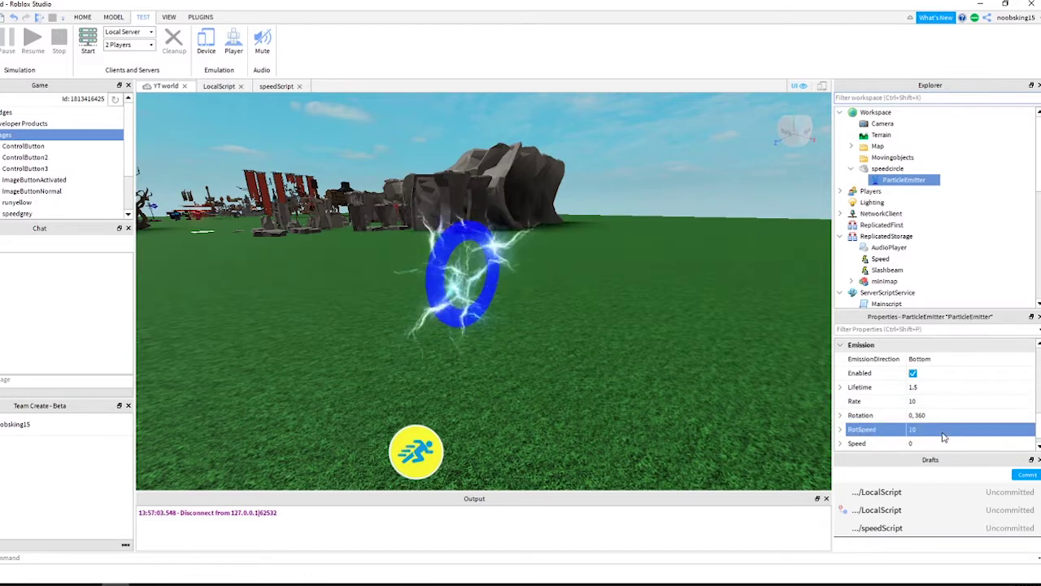
Step: Add a second ParticleEmitter to the speedcircle part and rename it ParticleEmitterGlow
left_click(912, 169)
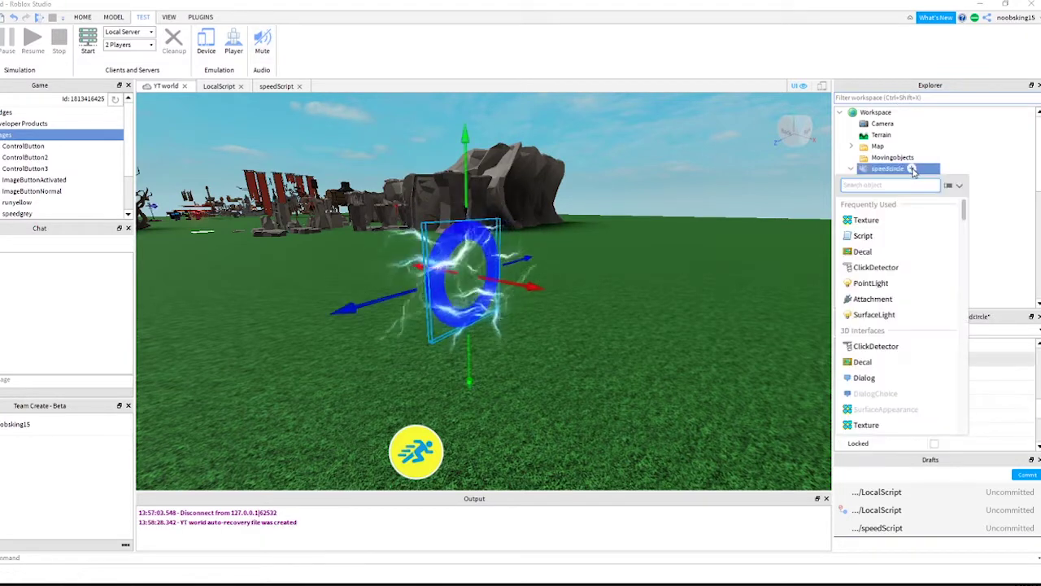
type("pa")
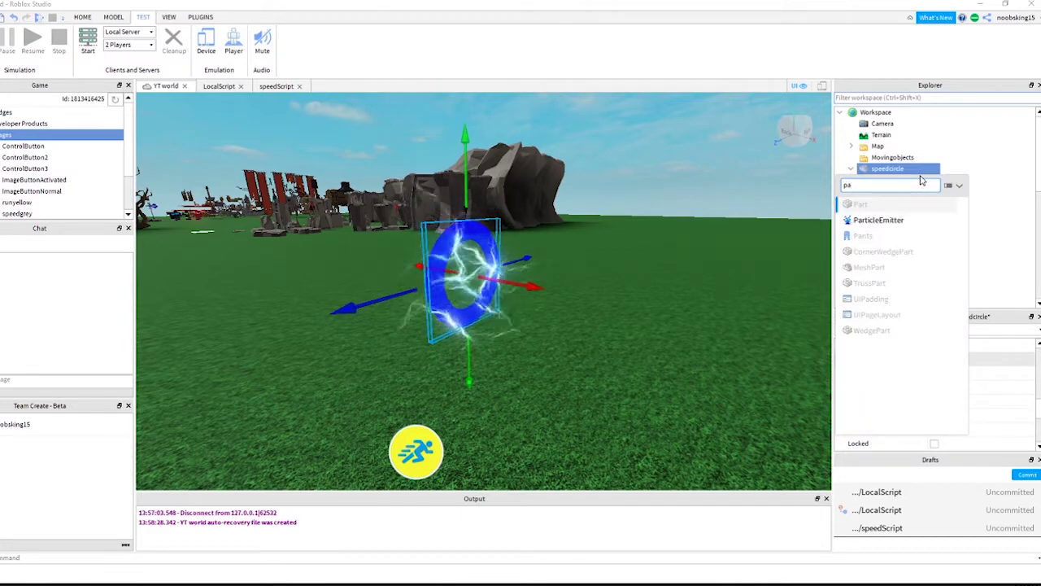
left_click(913, 221)
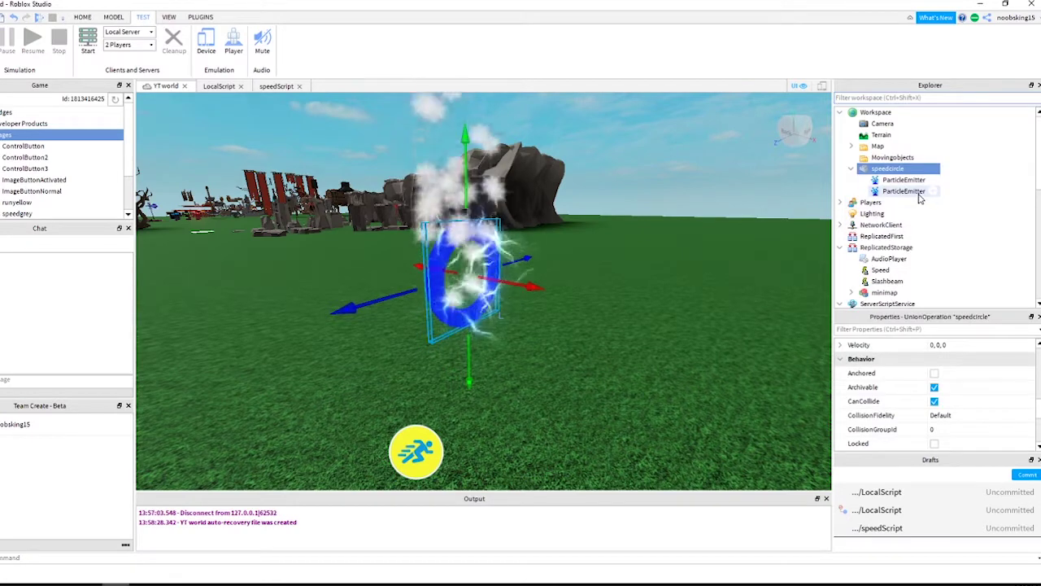
left_click(919, 194)
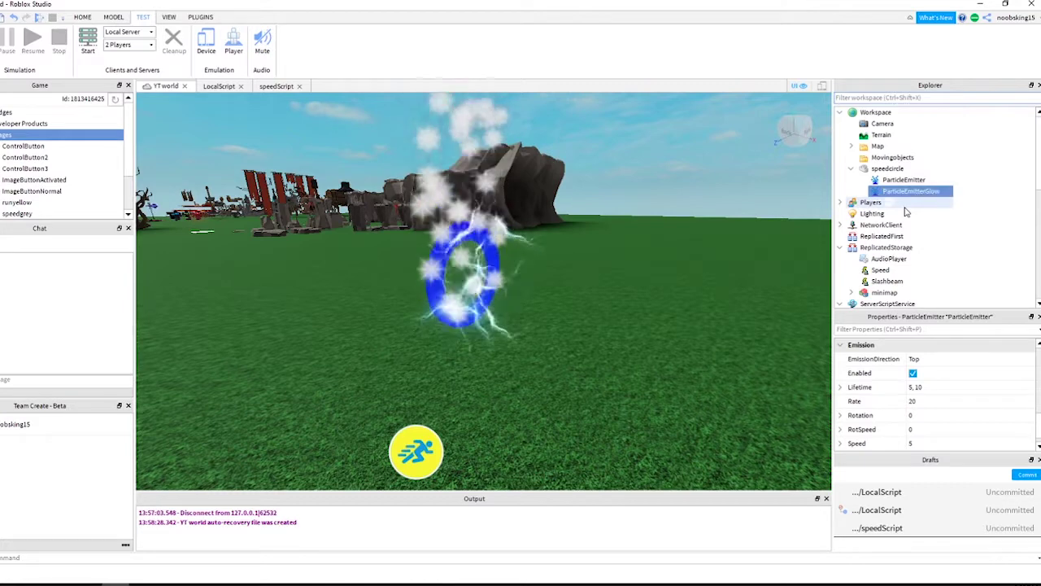
Step: Set the start colour of ParticleEmitterGlow's colour sequence to blue #469bff and close the colour sequence editor
scroll(1009, 401, "up", 5)
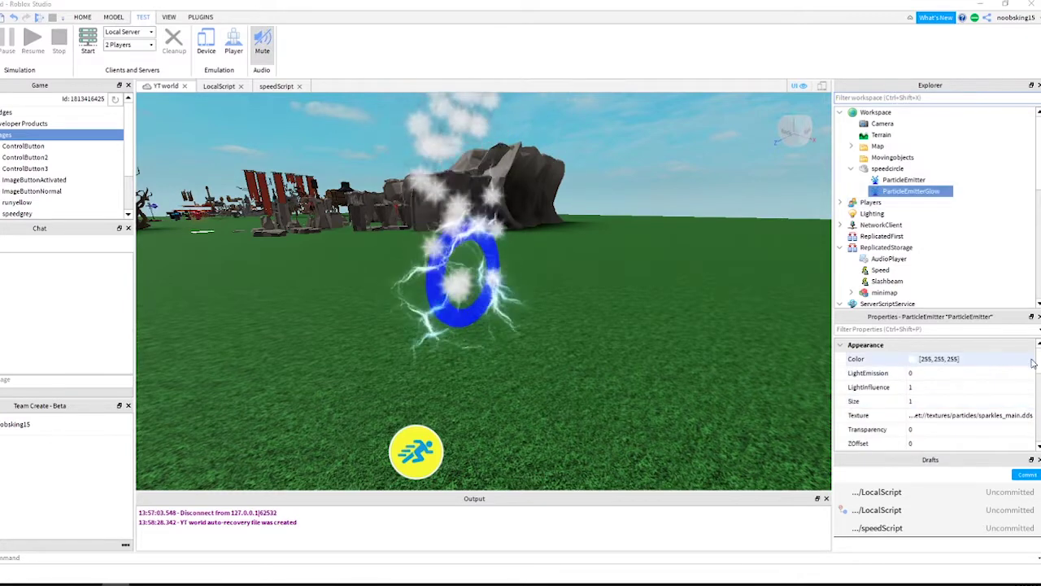
left_click(1029, 359)
left_click(1031, 360)
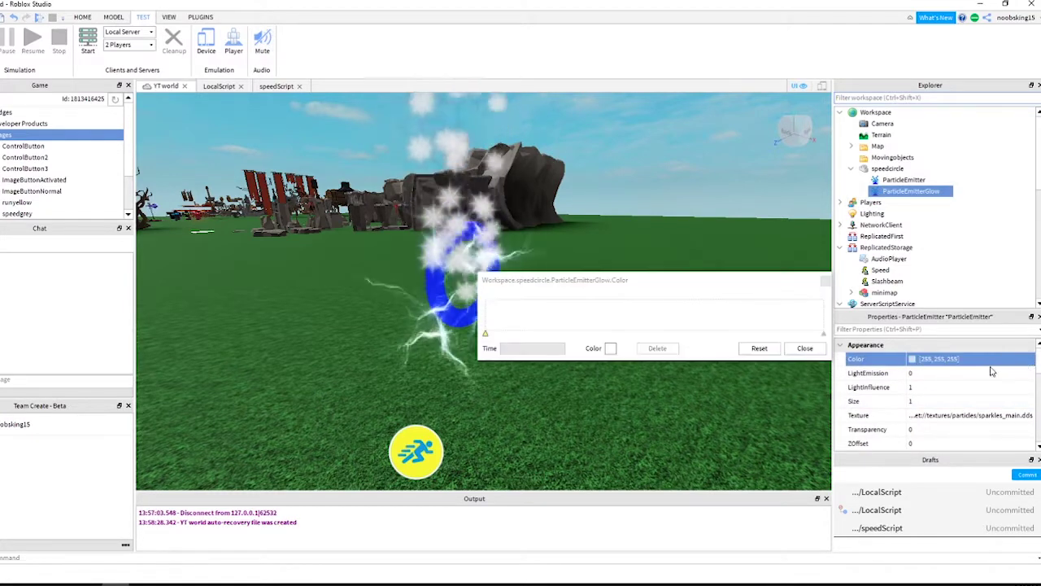
left_click(611, 349)
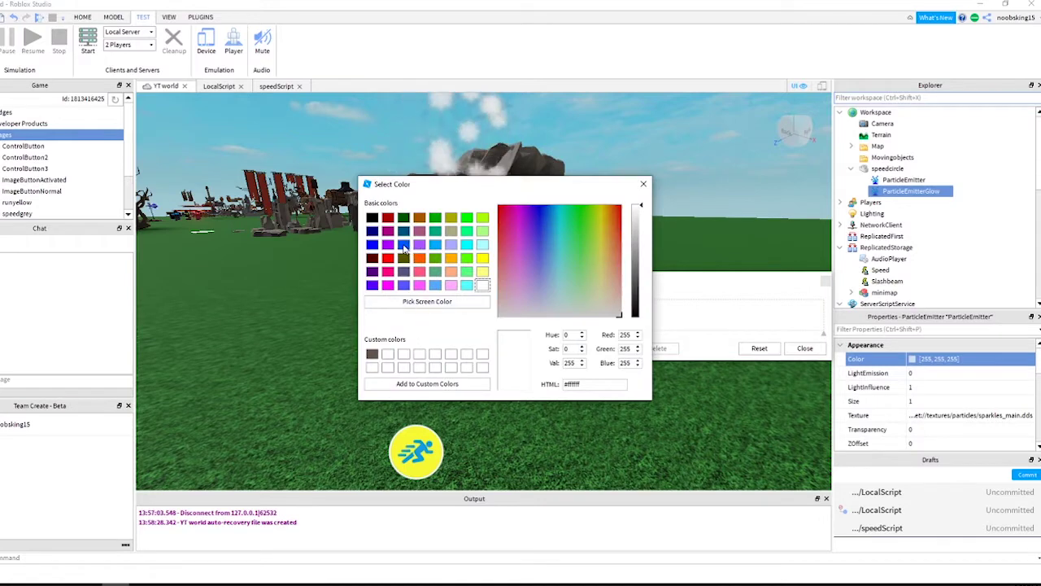
left_click(585, 388)
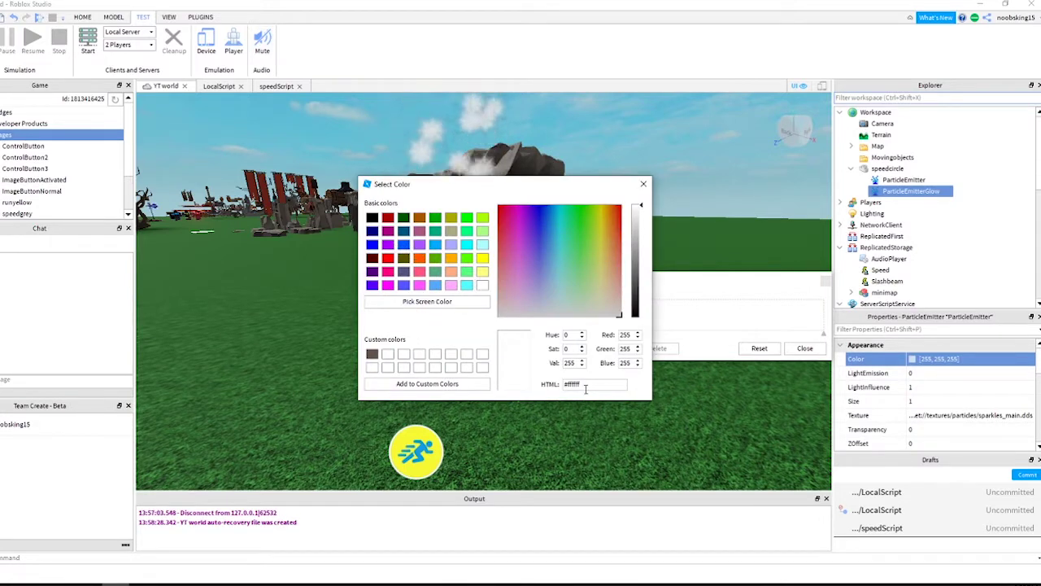
type("#469bff")
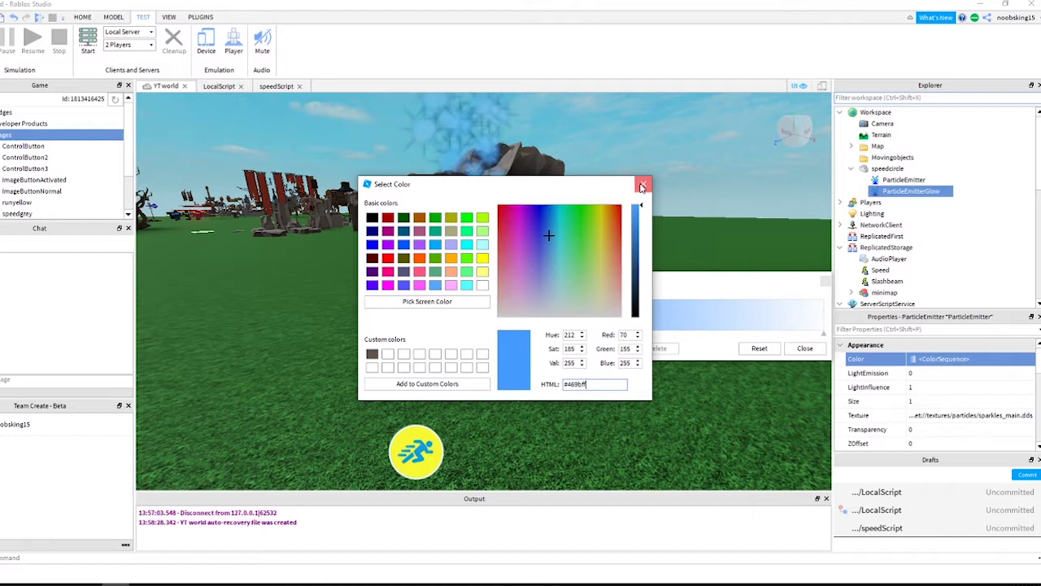
left_click(642, 187)
left_click(811, 352)
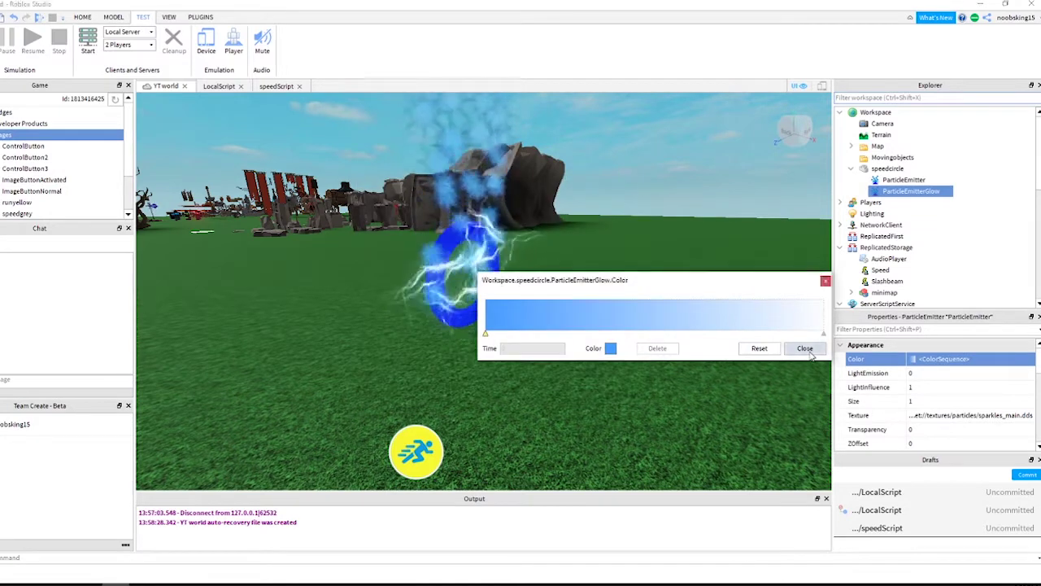
Step: Set ParticleEmitterGlow's LightEmission to 1
left_click(935, 373)
type("1")
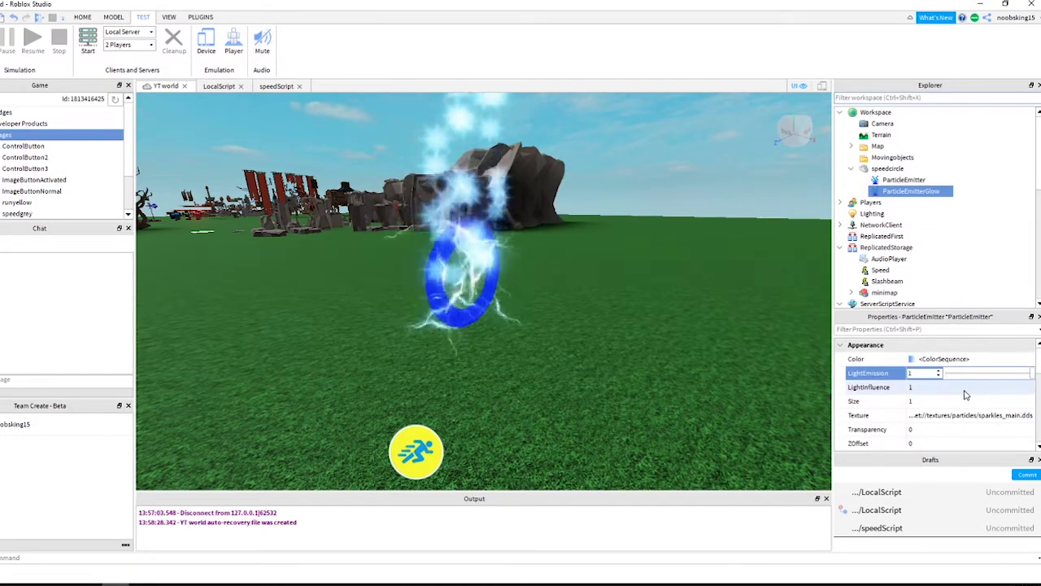
Step: Set ParticleEmitterGlow's LightInfluence to 0 and its Size to 4
left_click(965, 390)
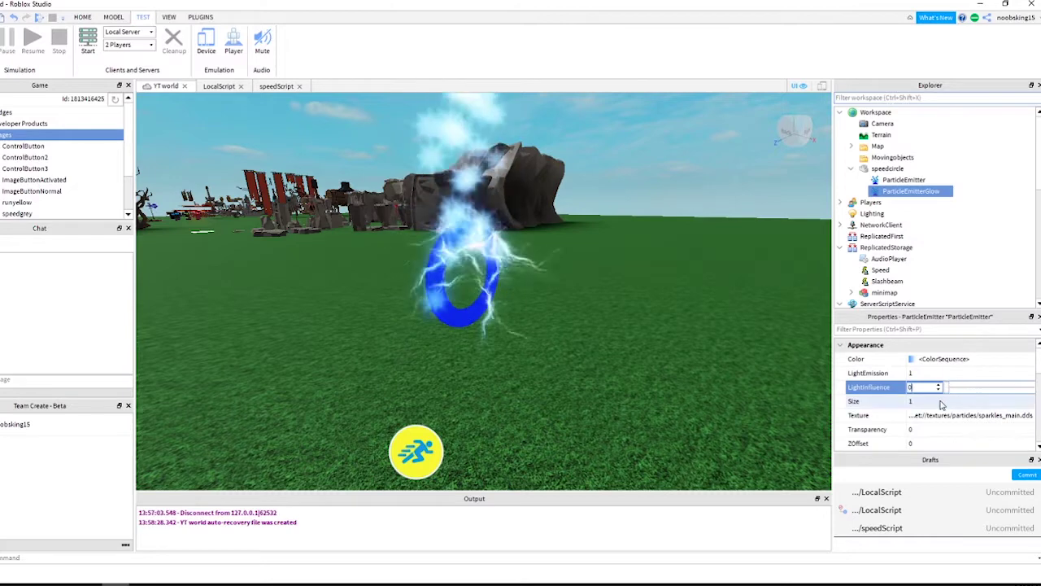
left_click(942, 402)
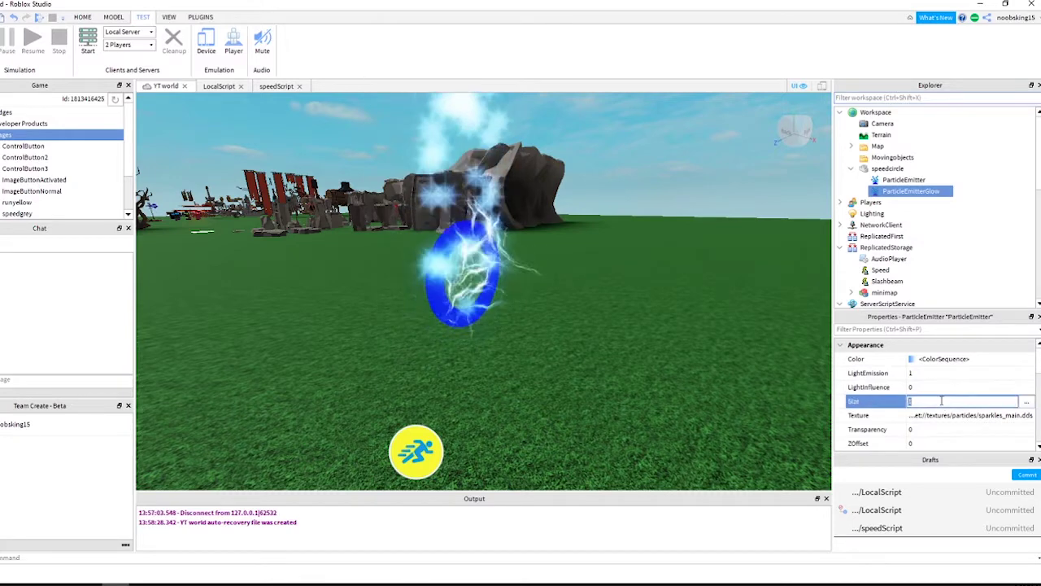
key("Return")
left_click(986, 419)
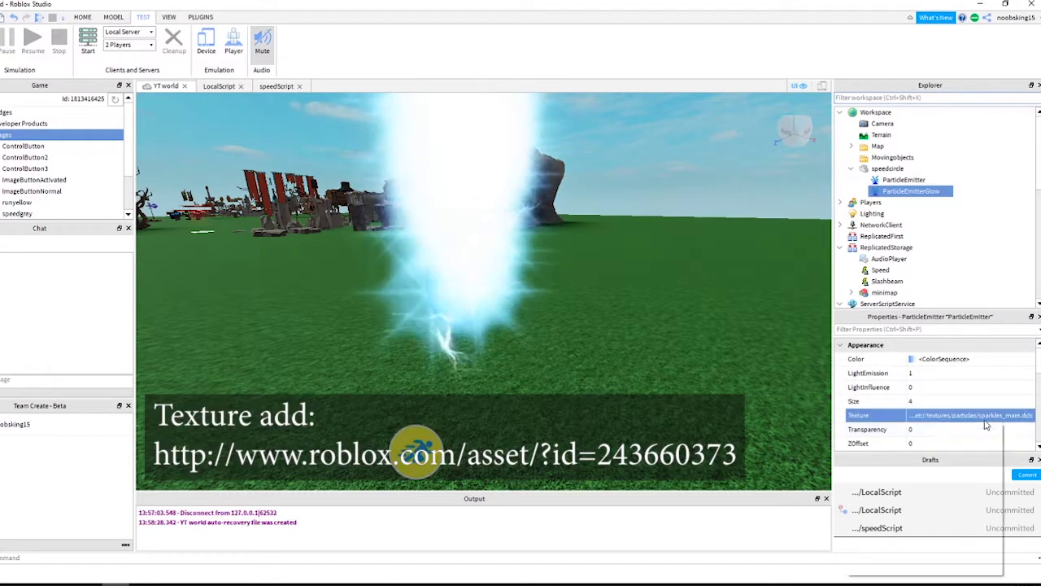
type("http://www.roblox.com/asset/?id=243660373")
key("Return")
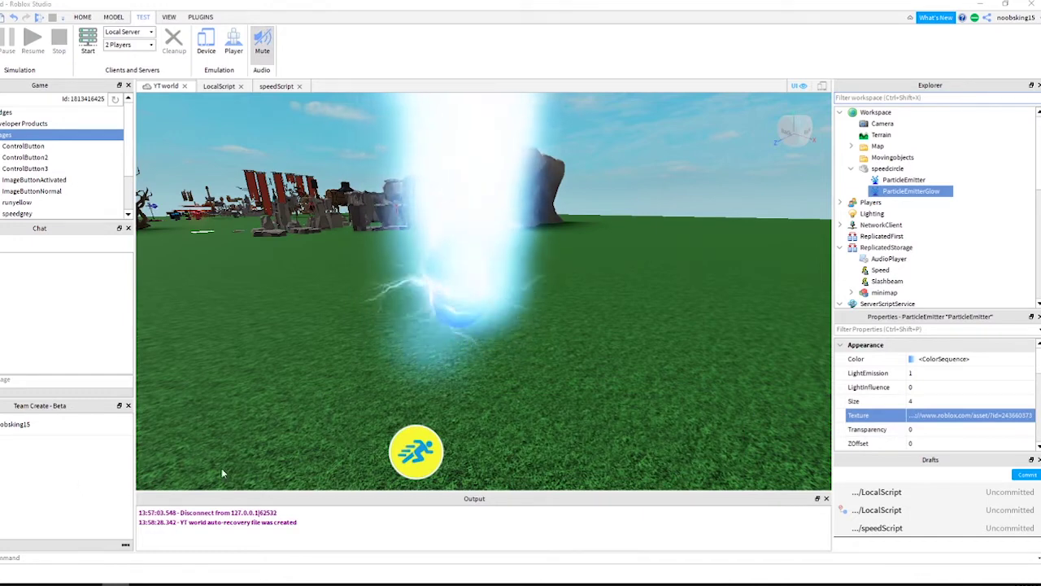
Step: Shape ParticleEmitterGlow's Transparency curve from 1 down to 0.5 at time about 0.1, level until about 0.8, and back up to about 1
left_click(1022, 430)
left_click(1029, 429)
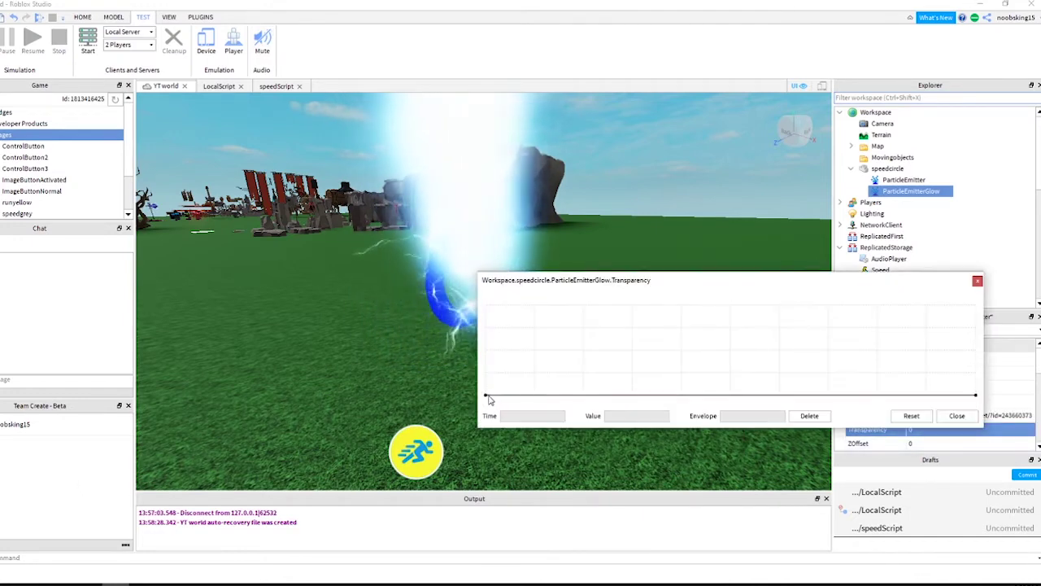
left_click_drag(490, 399, 489, 308)
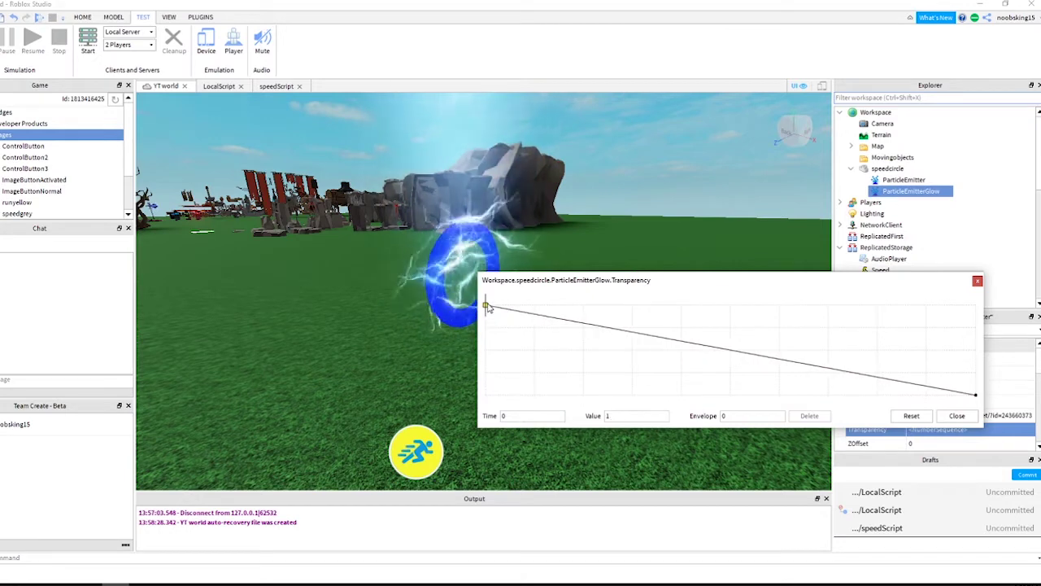
left_click(535, 351)
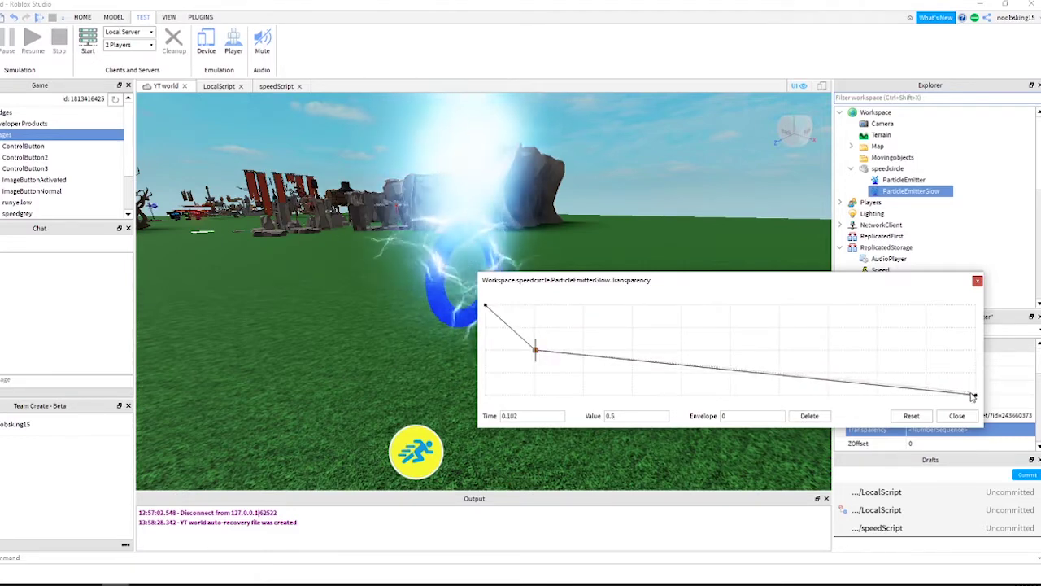
left_click_drag(979, 398, 982, 309)
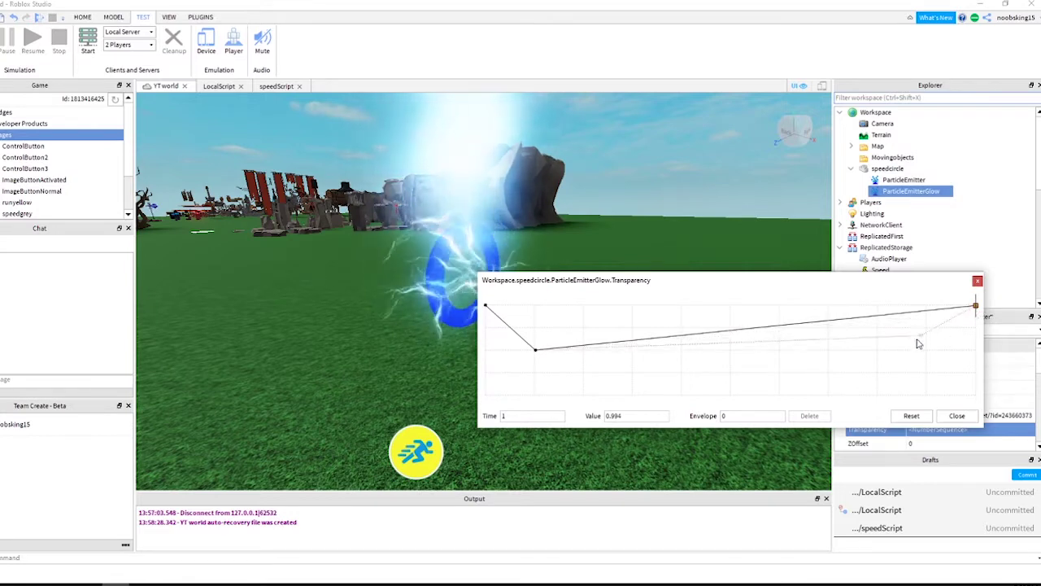
left_click(878, 351)
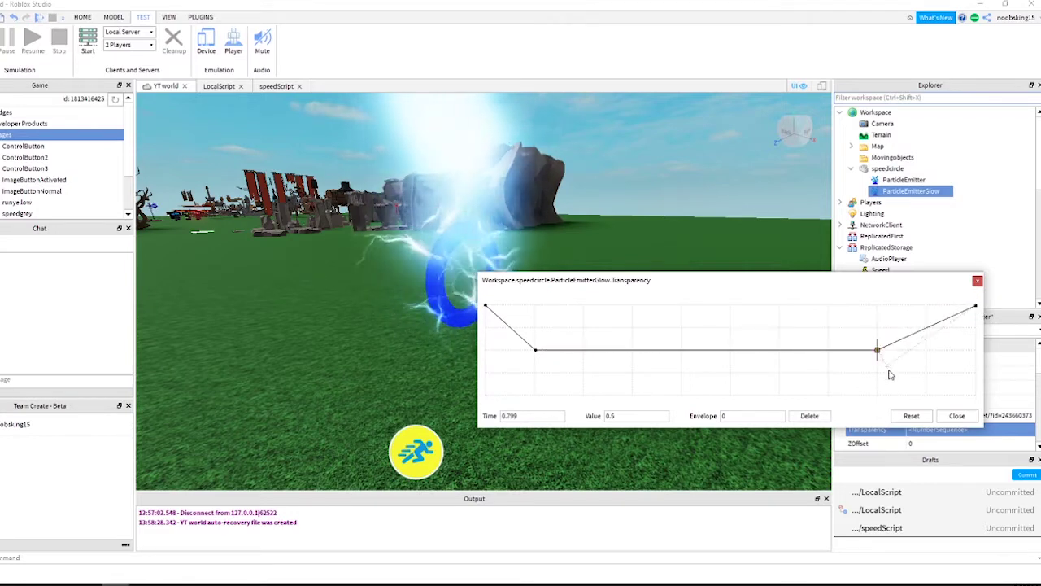
left_click(957, 416)
Step: Set ParticleEmitterGlow's Lifetime to 2 and its Rate to 5
scroll(936, 391, "down", 3)
left_click(942, 388)
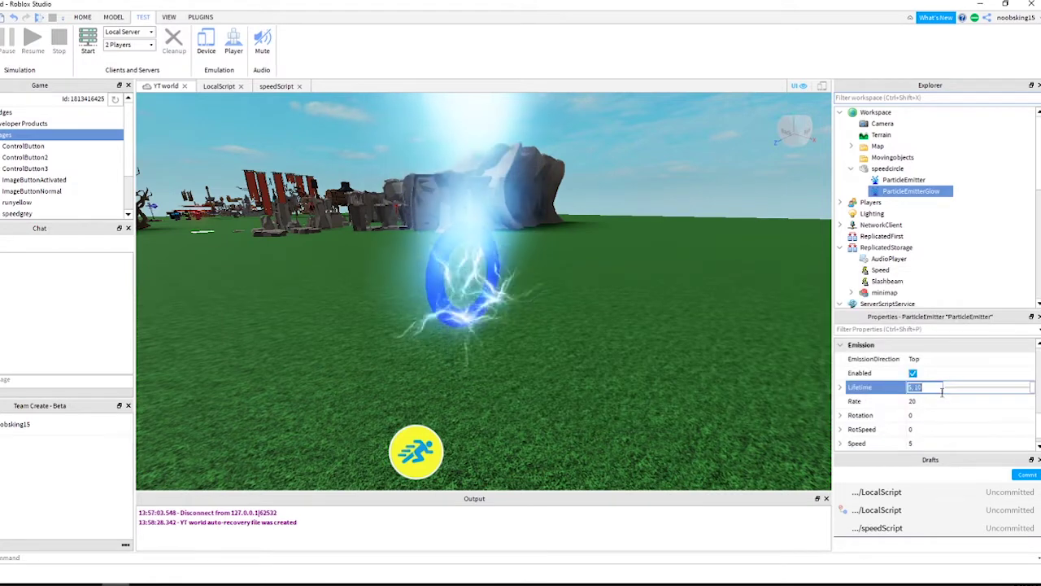
type("1")
key("Return")
left_click(983, 401)
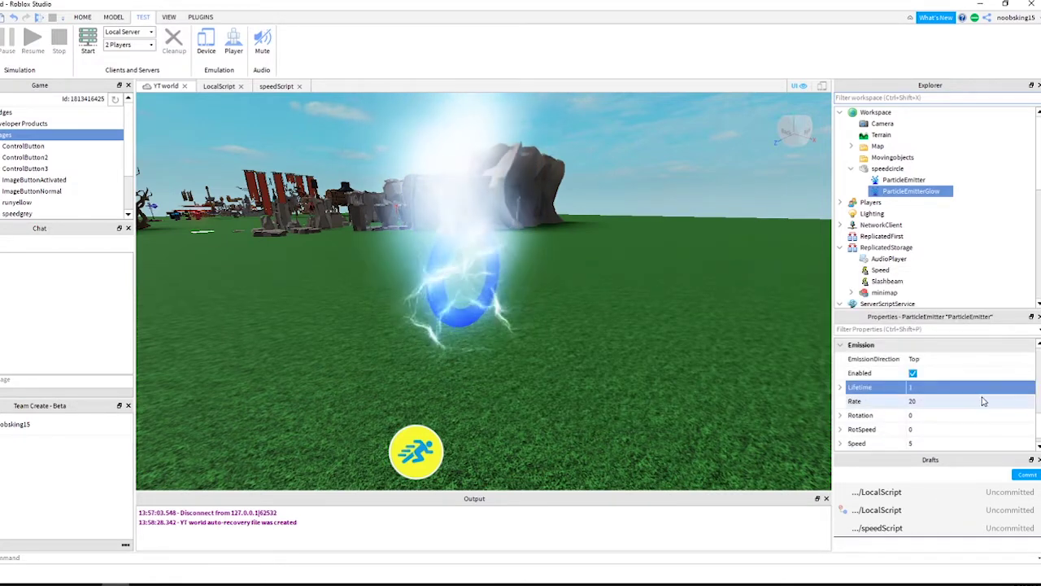
type("5")
key("Return")
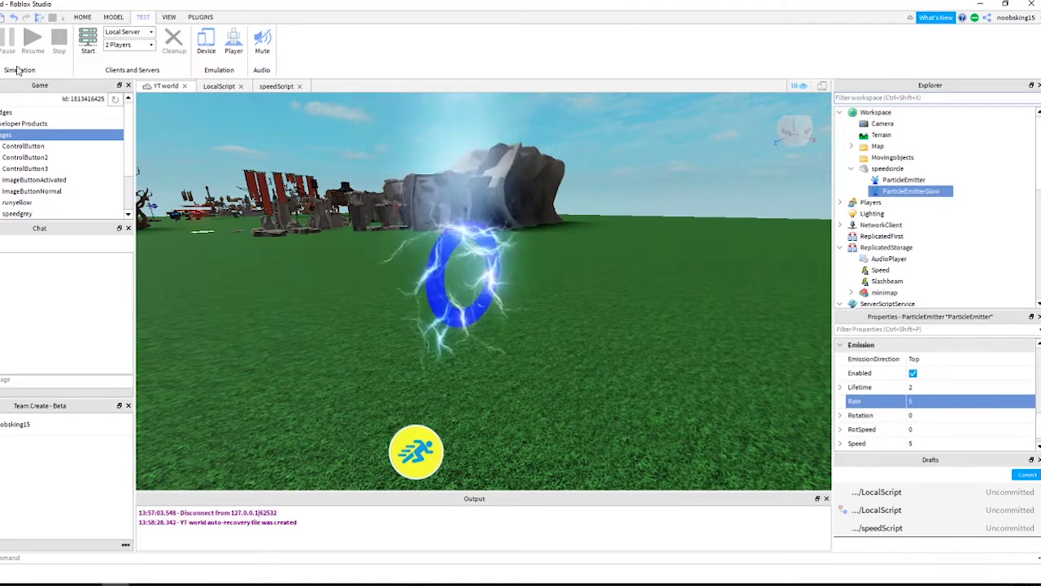
Step: Add a PointLight to the speedcircle part and set its Brightness to 3
left_click(912, 169)
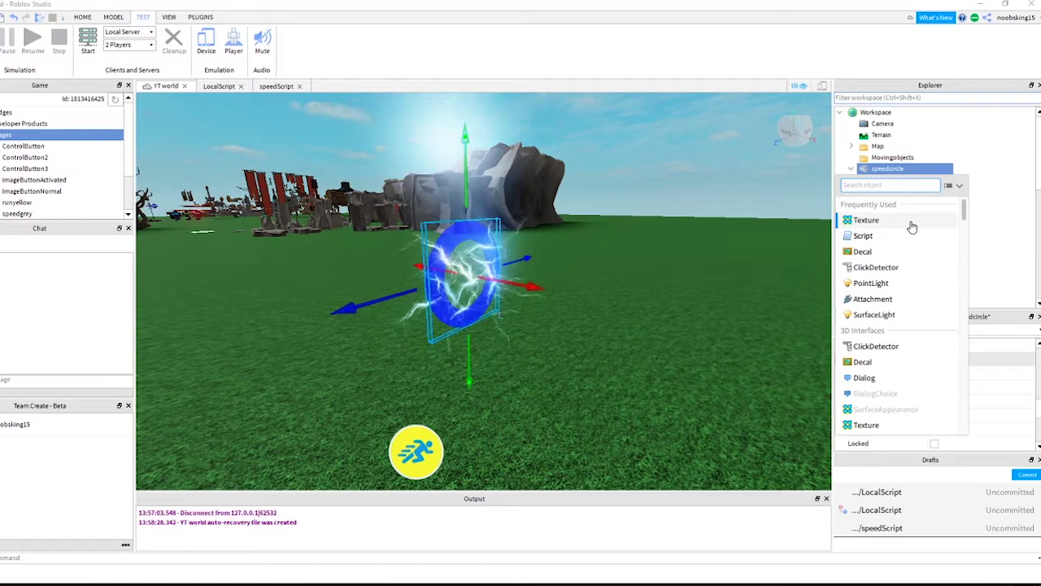
left_click(873, 282)
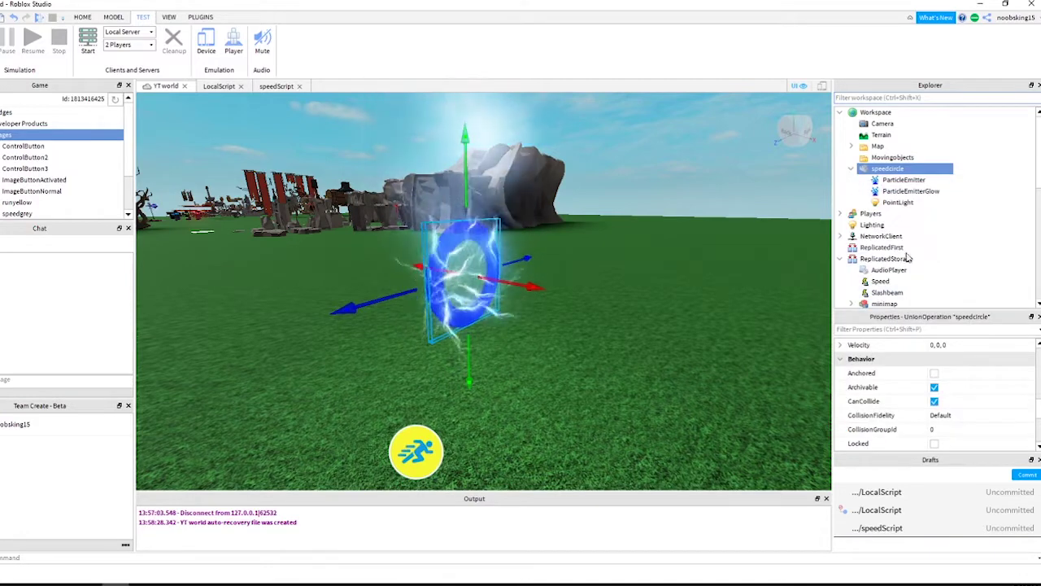
left_click(898, 202)
scroll(948, 378, "up", 3)
left_click(944, 362)
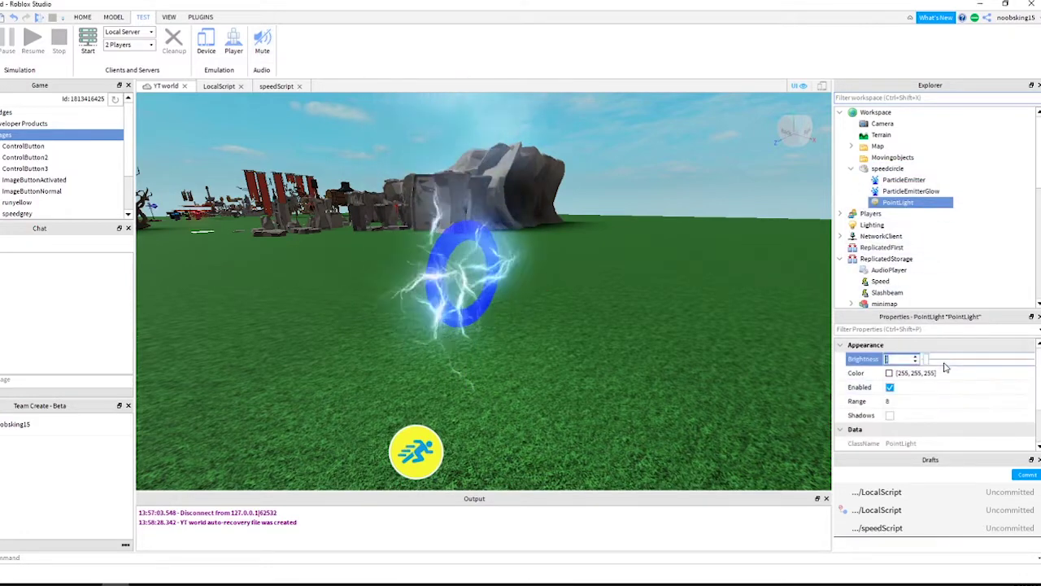
type("3")
key("Return")
Step: Choose the light colour of speedcircle's PointLight and accept it
left_click(895, 375)
left_click(889, 373)
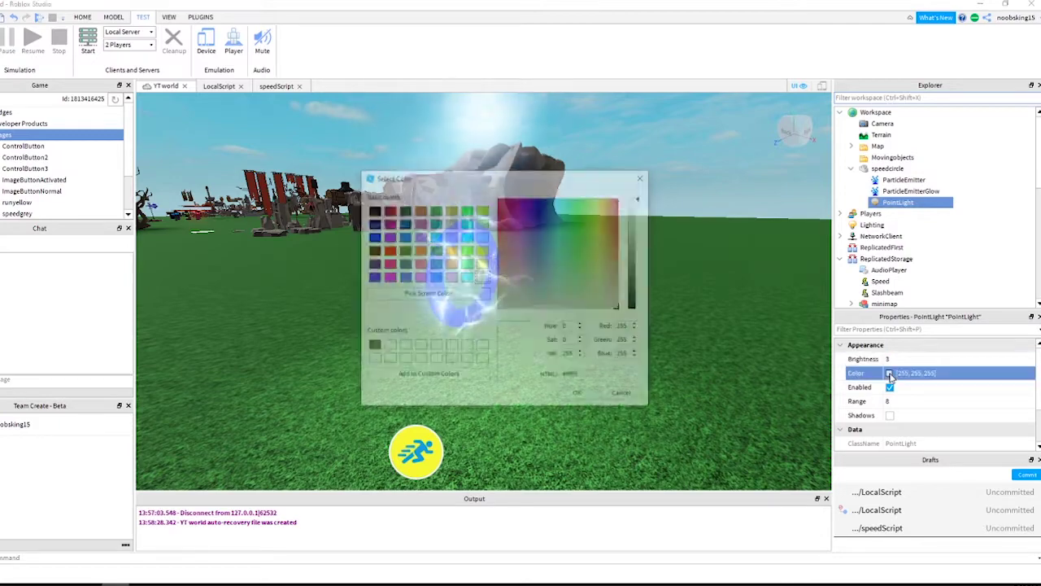
left_click(577, 396)
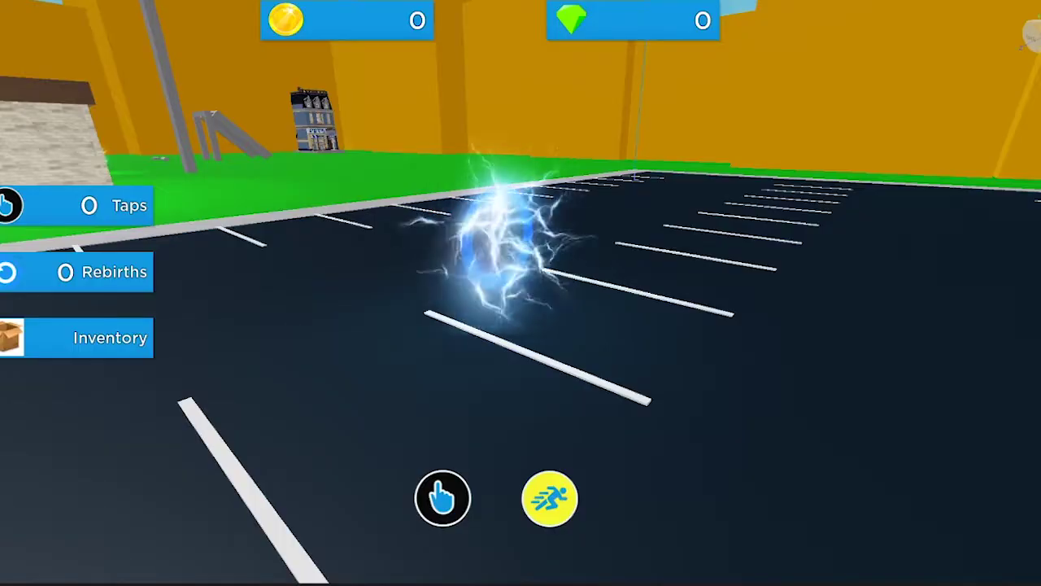
Step: Move the speedcircle part from Workspace into ServerStorage
right_click_drag(651, 318, 651, 317)
scroll(651, 316, "up", 3)
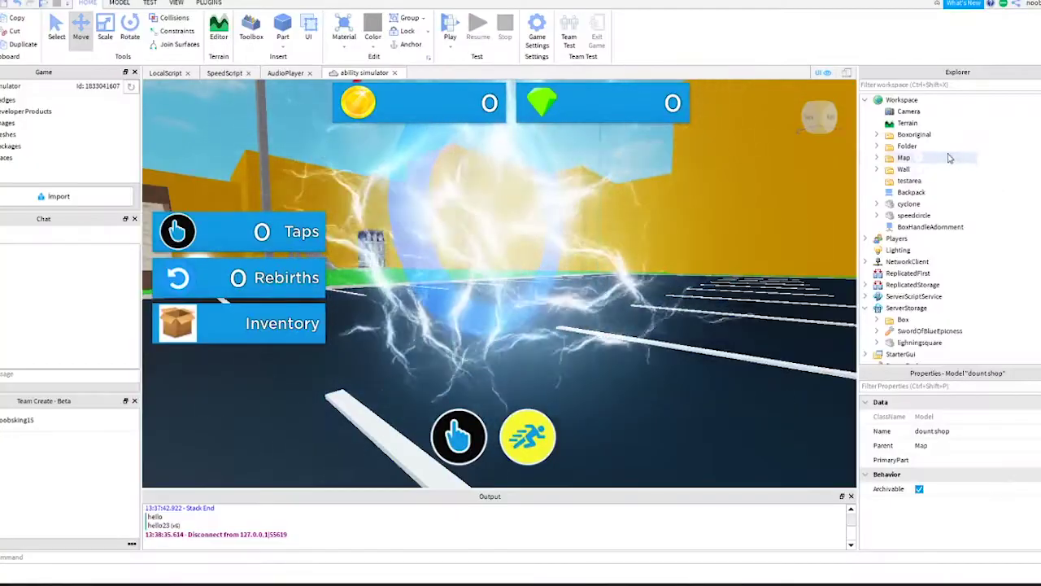
left_click(913, 214)
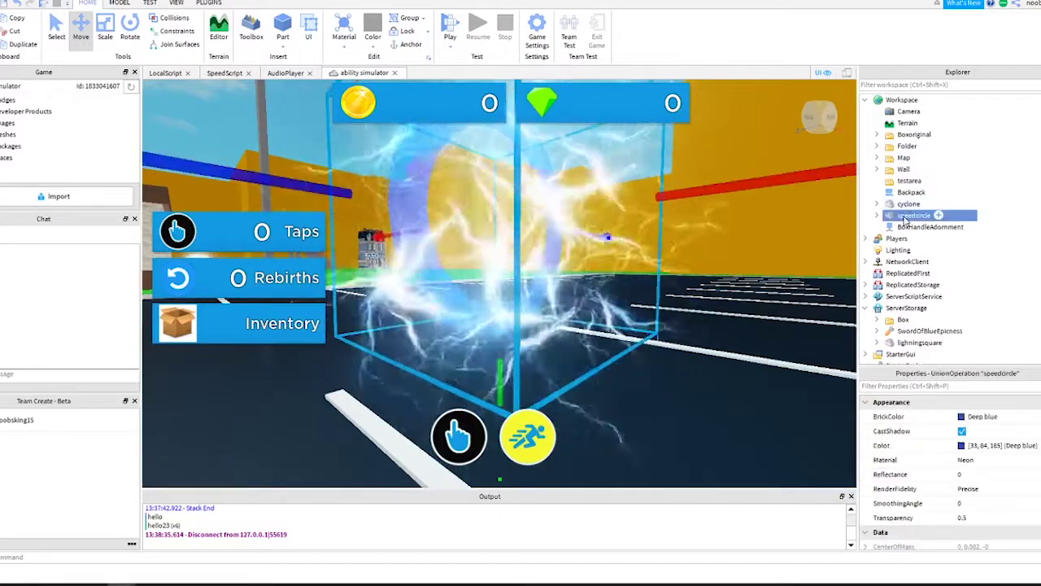
left_click_drag(913, 215, 926, 307)
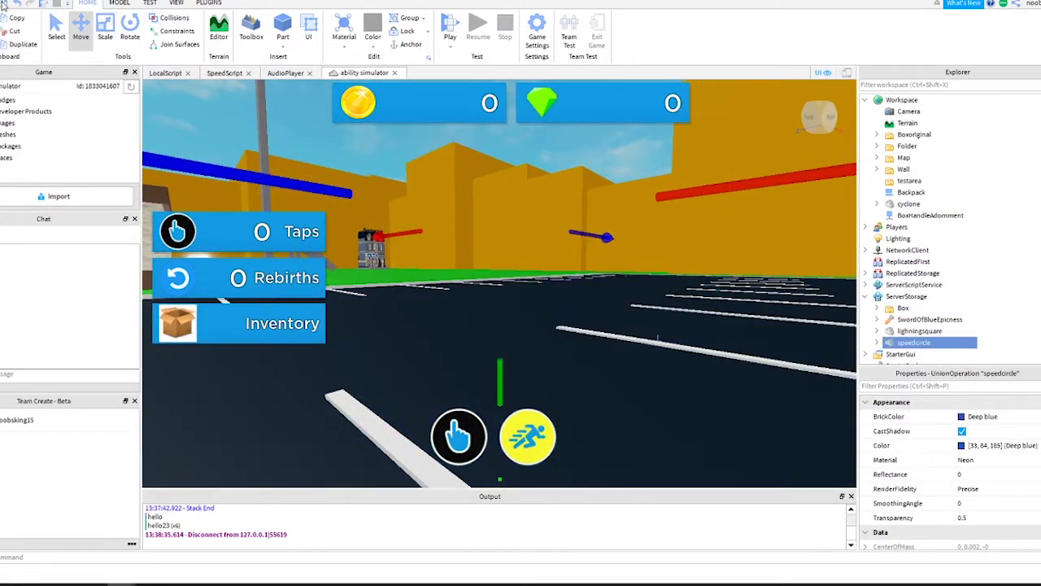
Step: Play-test the game, running the character around and activating the speed ability to check the lightning and glow effect
left_click(452, 31)
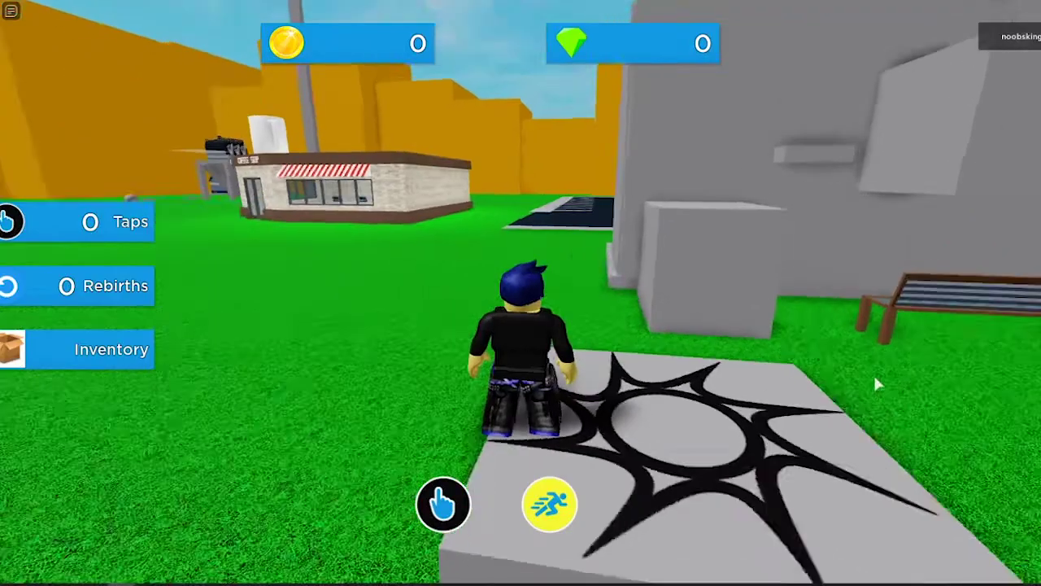
key("w")
right_click_drag(873, 373, 750, 367)
left_click(565, 494)
right_click_drag(583, 330, 583, 330)
key("d")
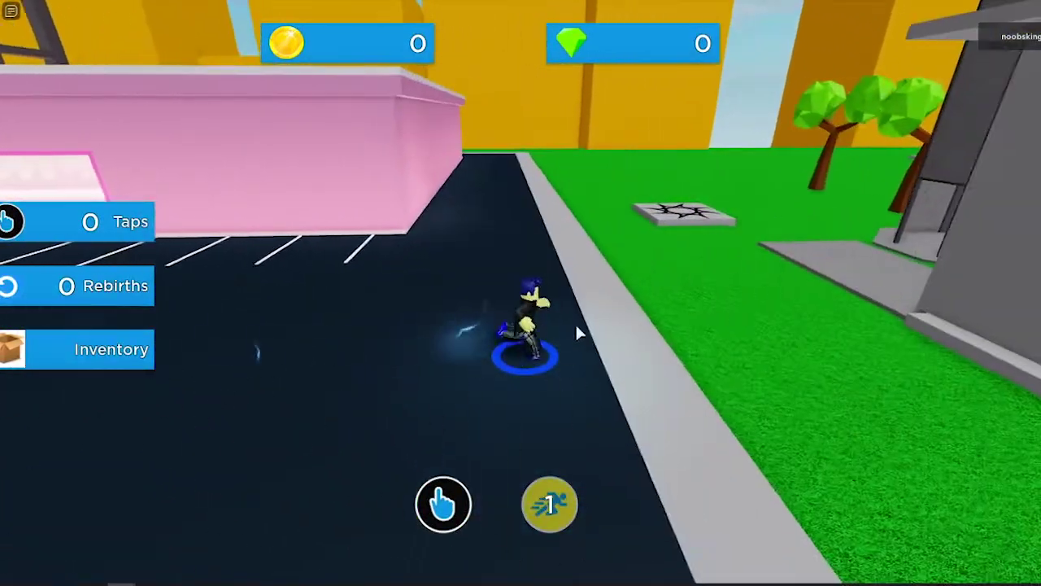
key("s")
right_click_drag(571, 400, 572, 400)
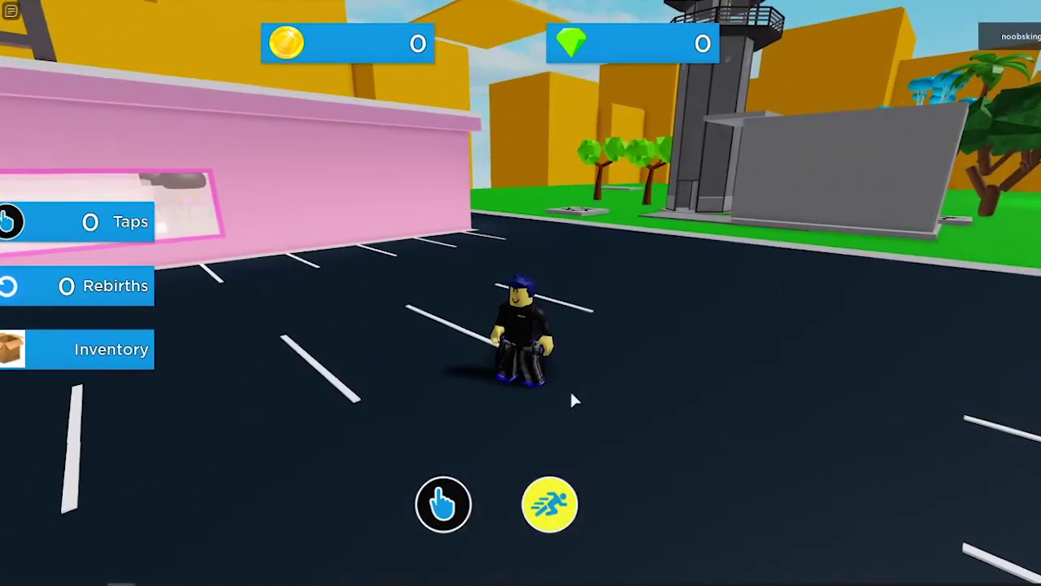
left_click(569, 494)
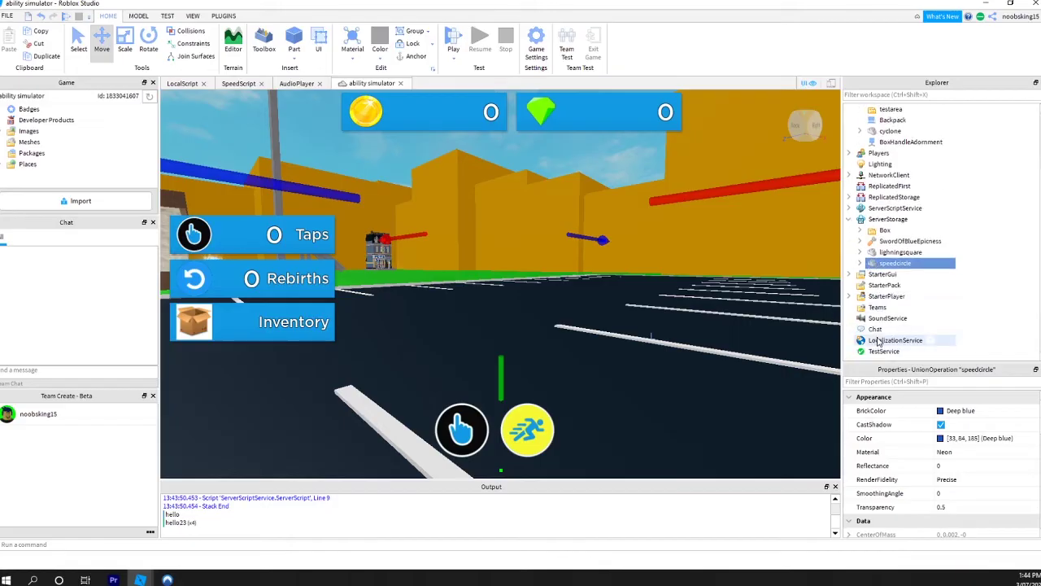
Step: Expand speedcircle in ServerStorage and review ParticleEmitter's colour sequence, size curve and emission properties
left_click_drag(893, 342, 861, 266)
left_click(861, 264)
left_click(911, 274)
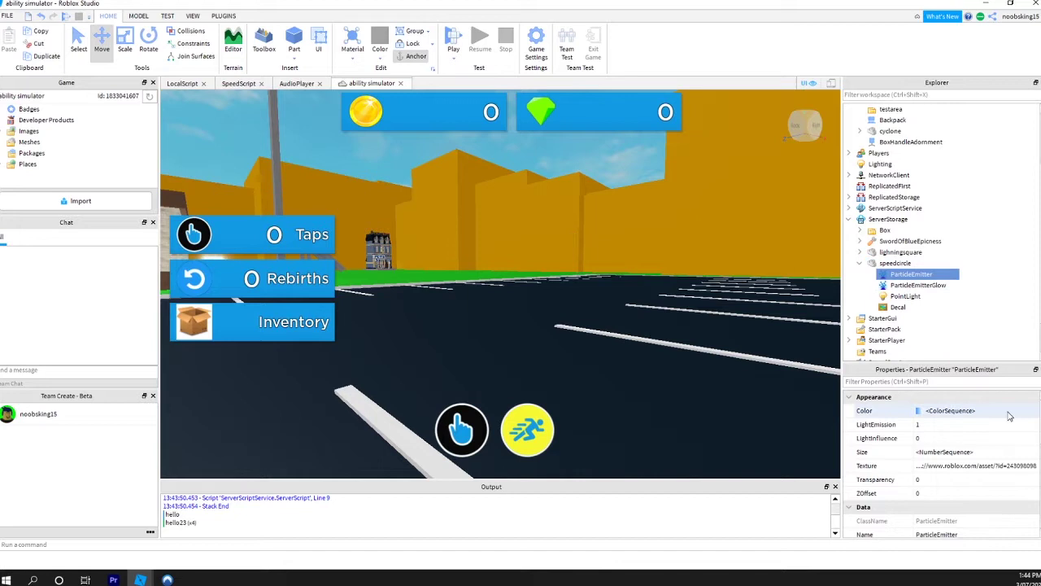
left_click(1020, 418)
left_click(1033, 417)
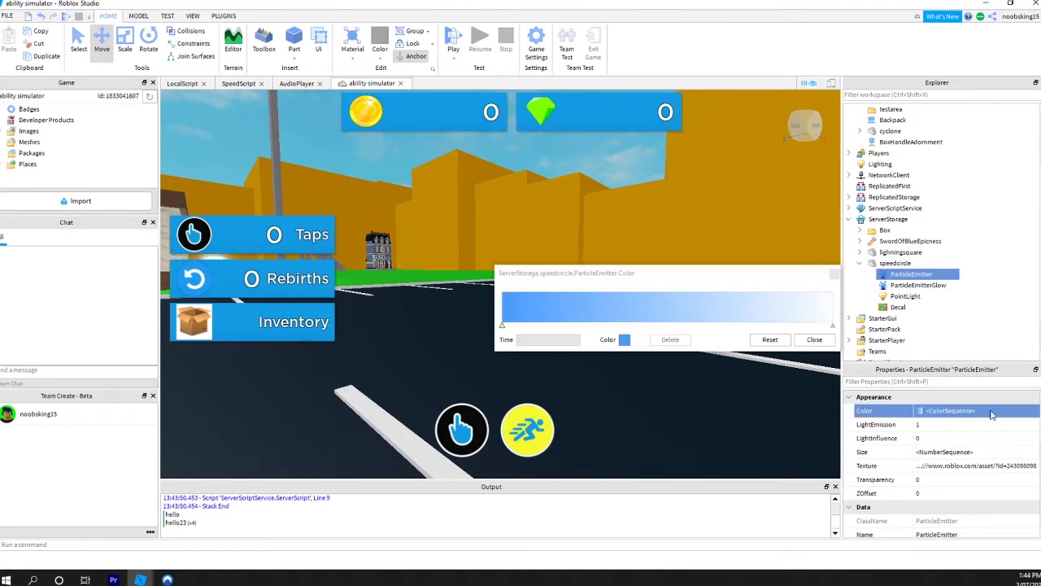
left_click(625, 341)
left_click(658, 179)
left_click(836, 274)
left_click(993, 452)
left_click(1034, 452)
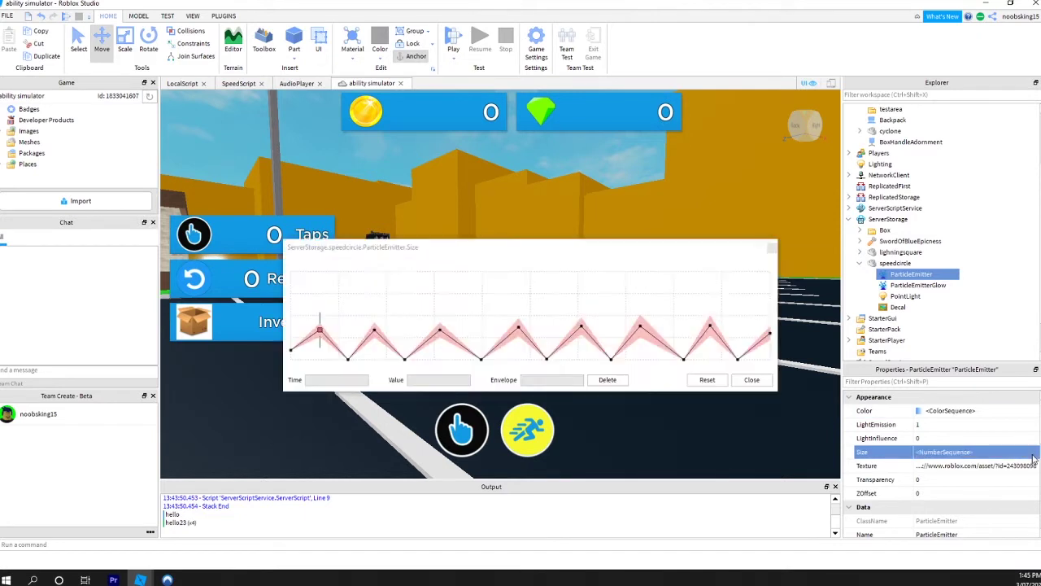
left_click(772, 250)
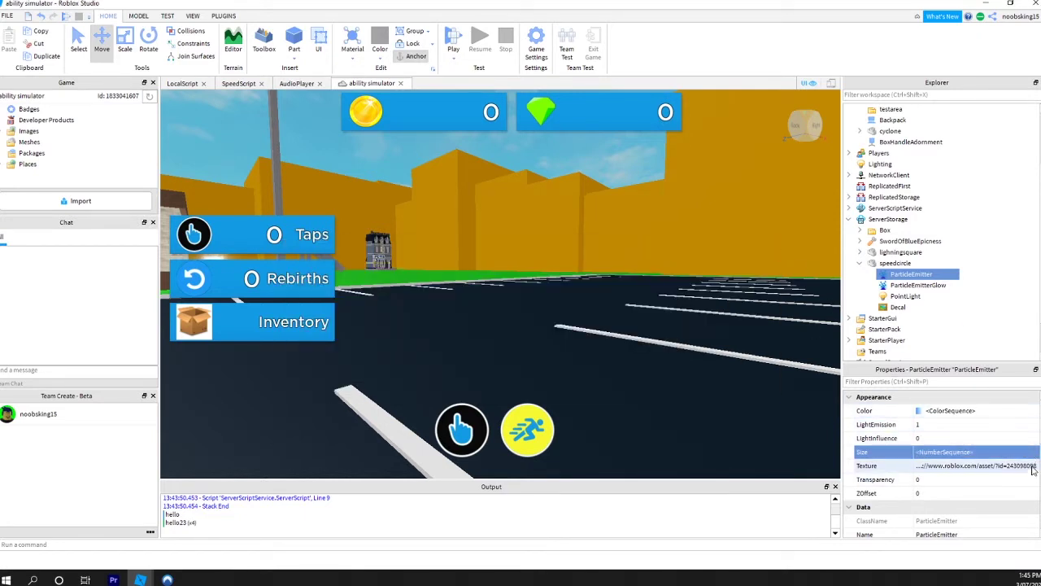
scroll(1037, 442, "down", 5)
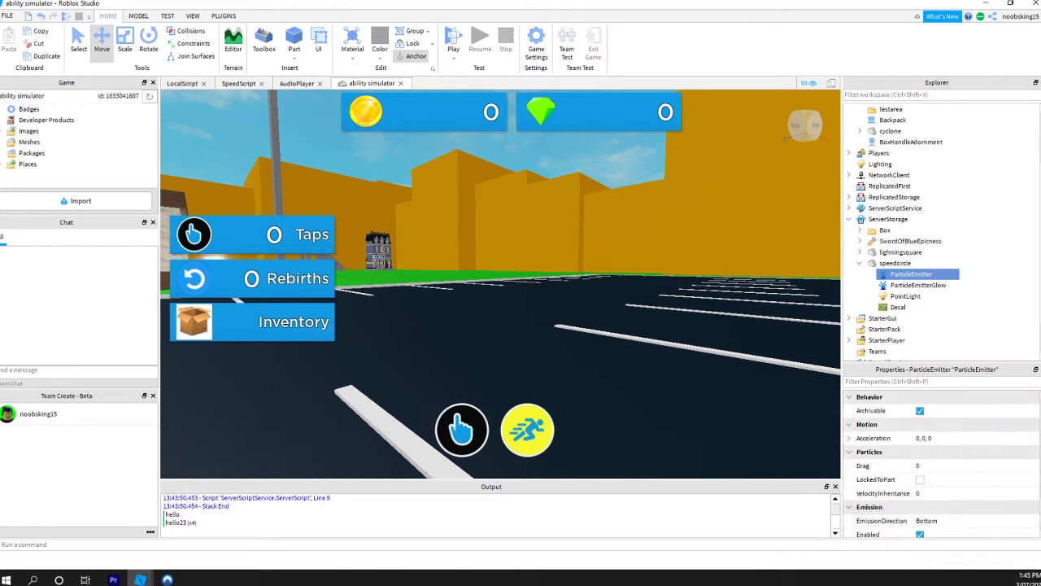
scroll(1017, 439, "down", 3)
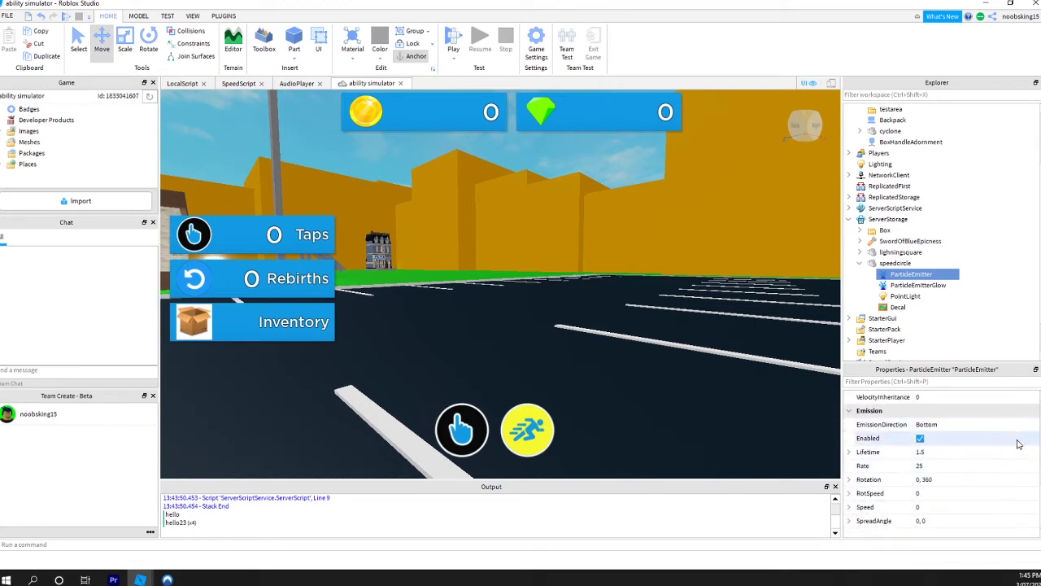
Step: Review ParticleEmitterGlow's colour sequence, appearance properties and transparency curve, closing each editor without changes
left_click(918, 285)
scroll(1008, 425, "up", 8)
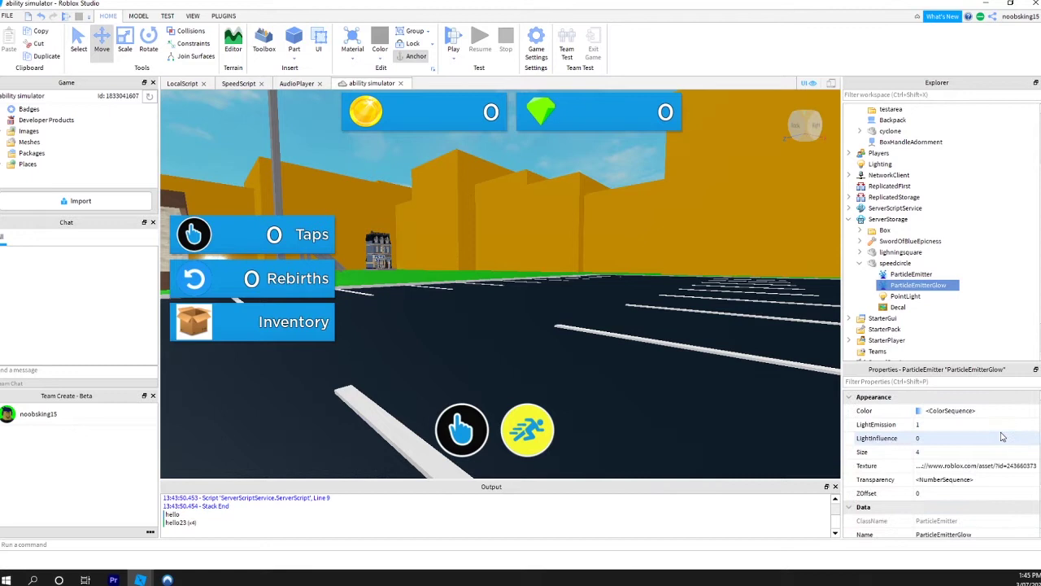
left_click(1007, 413)
left_click(1029, 413)
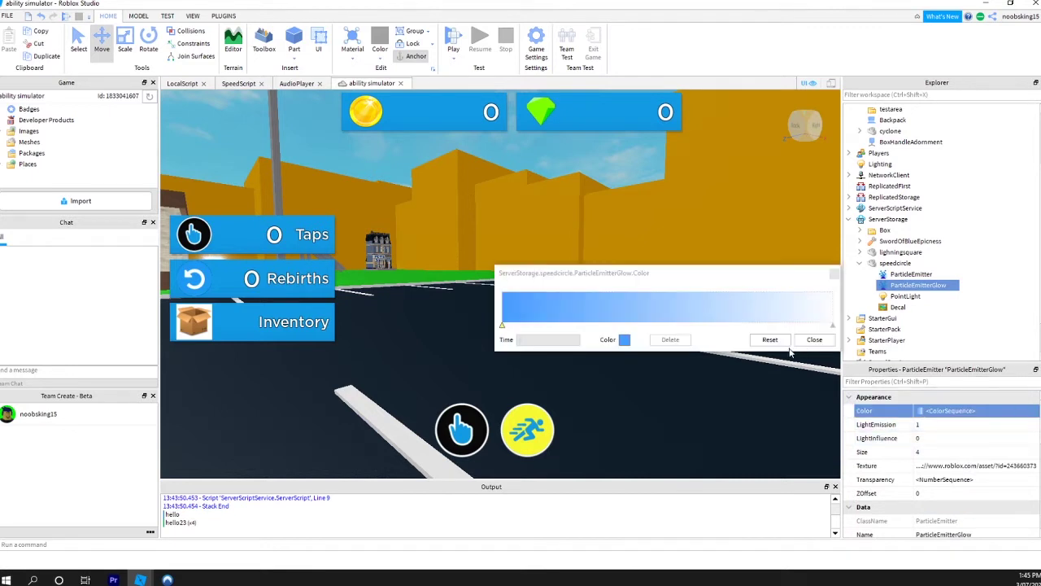
left_click(626, 341)
left_click(656, 179)
left_click(814, 340)
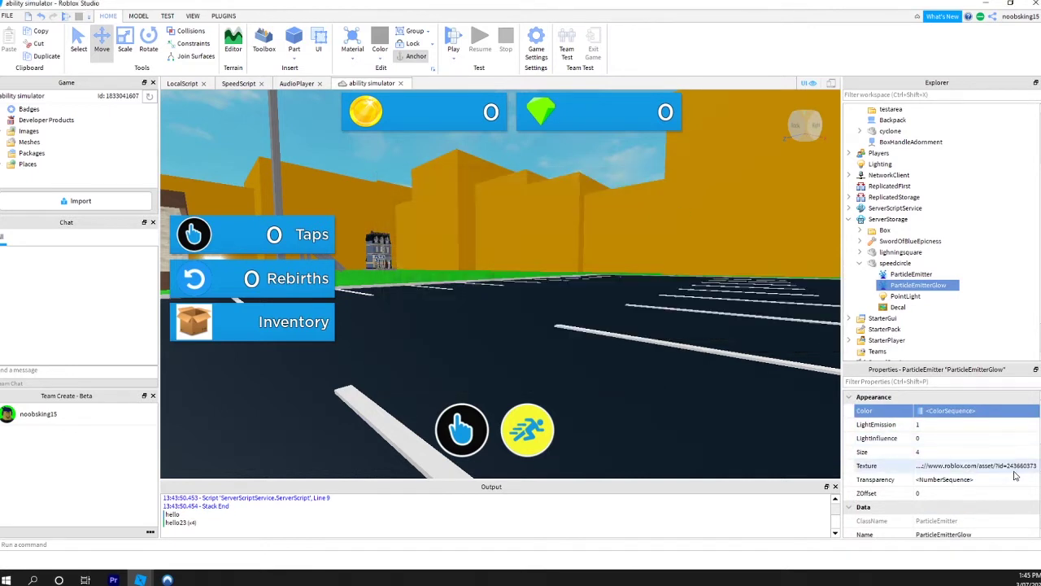
scroll(1024, 455, "down", 1)
left_click(1023, 453)
left_click(1029, 452)
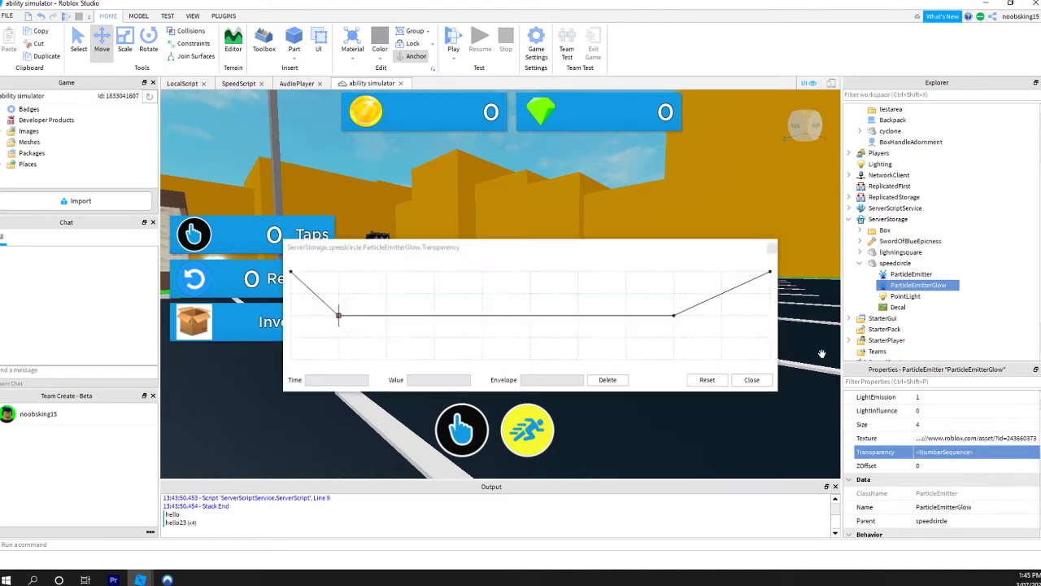
left_click(770, 275)
left_click(773, 248)
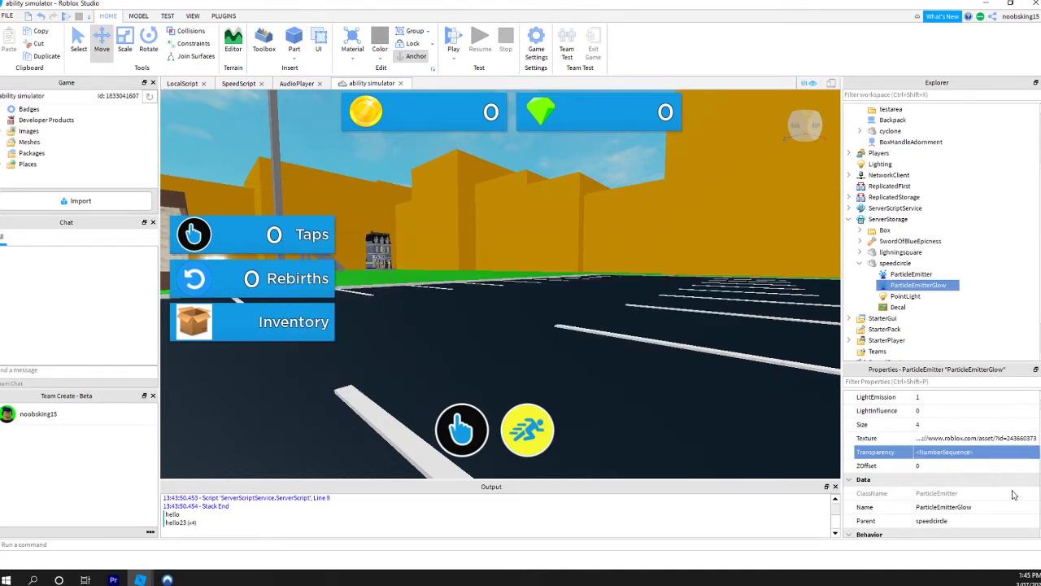
Step: Examine ParticleEmitterGlow's emission properties, including its lifetime, rate, rotation, speed and spread angle
scroll(1015, 495, "down", 5)
scroll(955, 435, "down", 3)
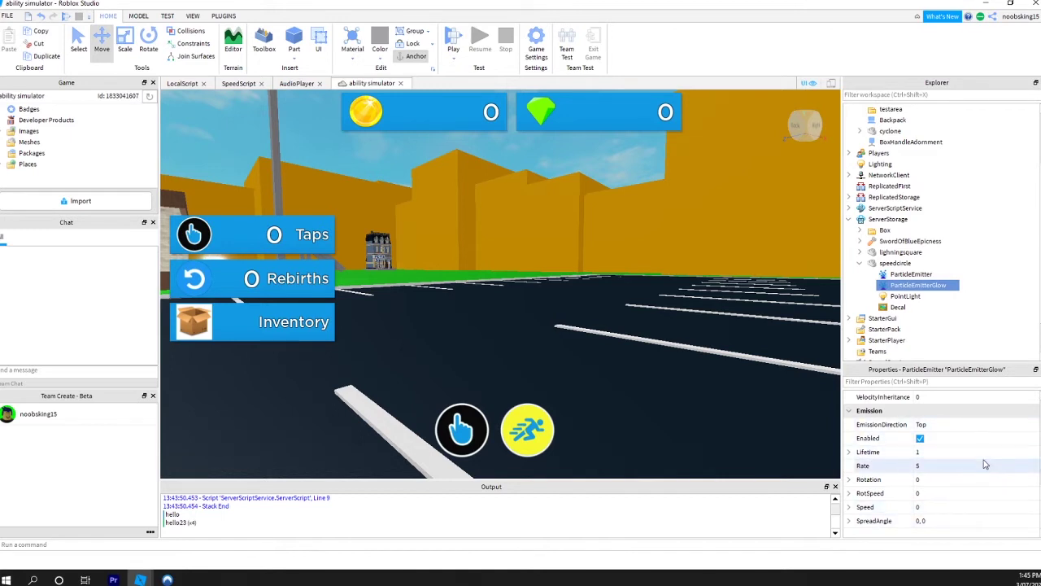
Step: Review PointLight's colour, brightness, range and shadow settings without changing them, and display the properties of speedcircle's Decal
left_click(905, 296)
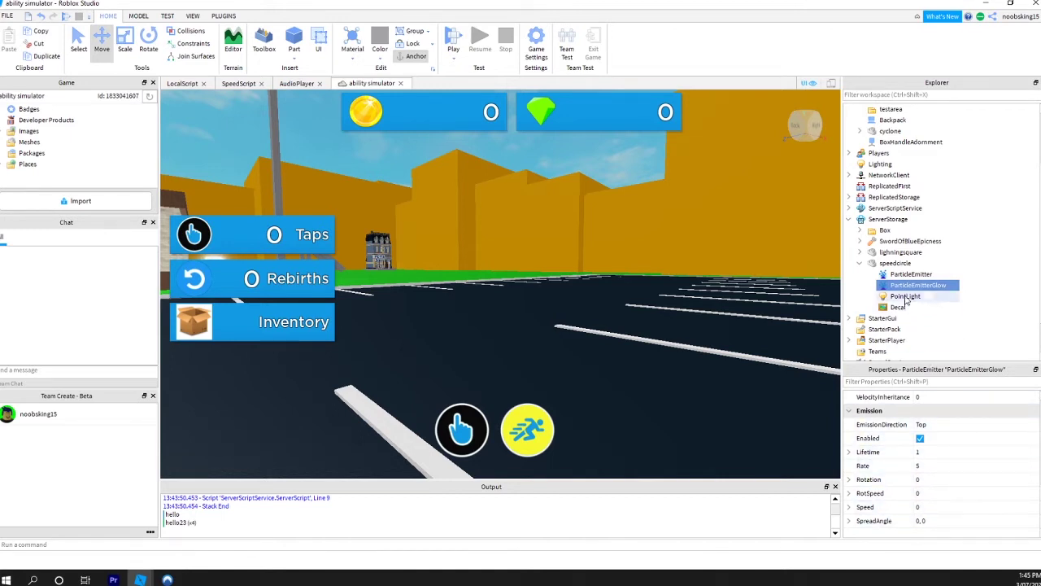
left_click(973, 397)
left_click(897, 397)
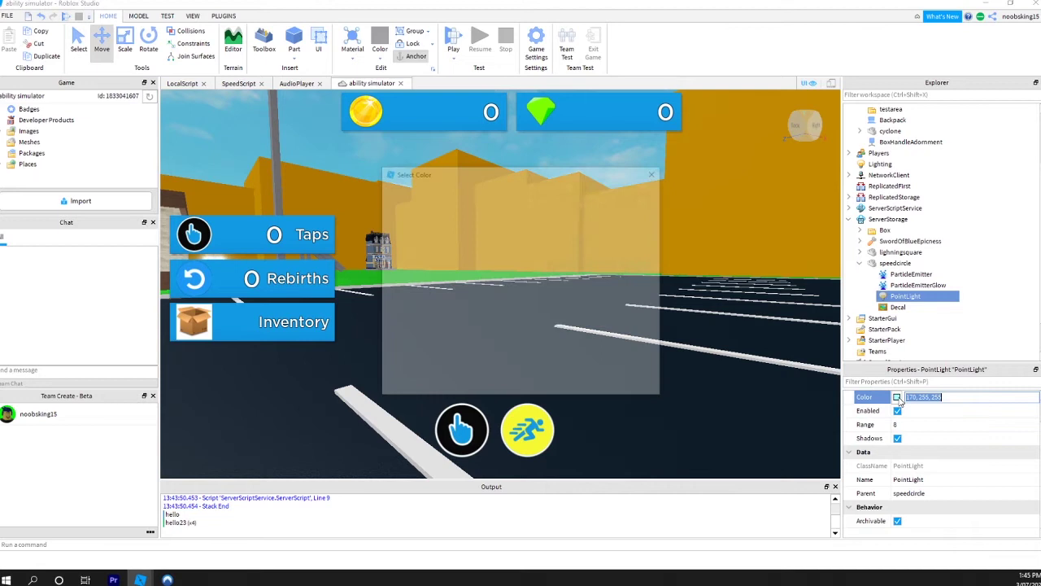
left_click(647, 387)
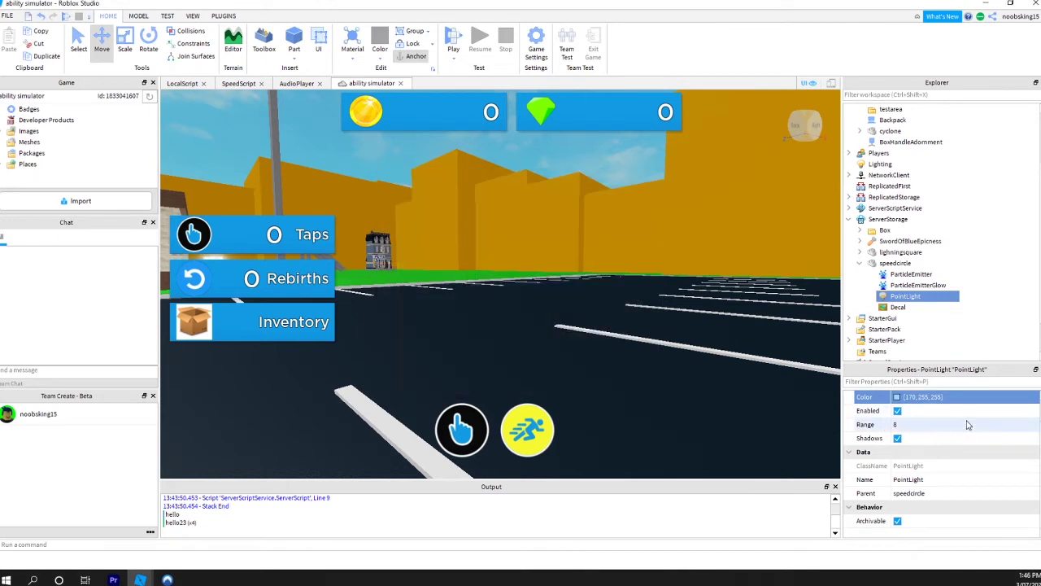
scroll(1004, 455, "up", 1)
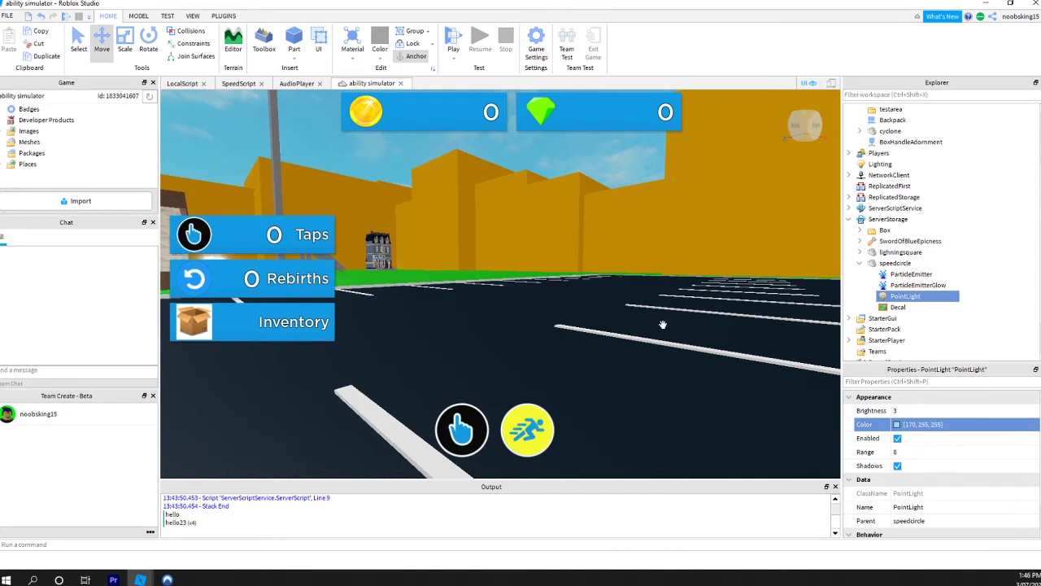
left_click(898, 308)
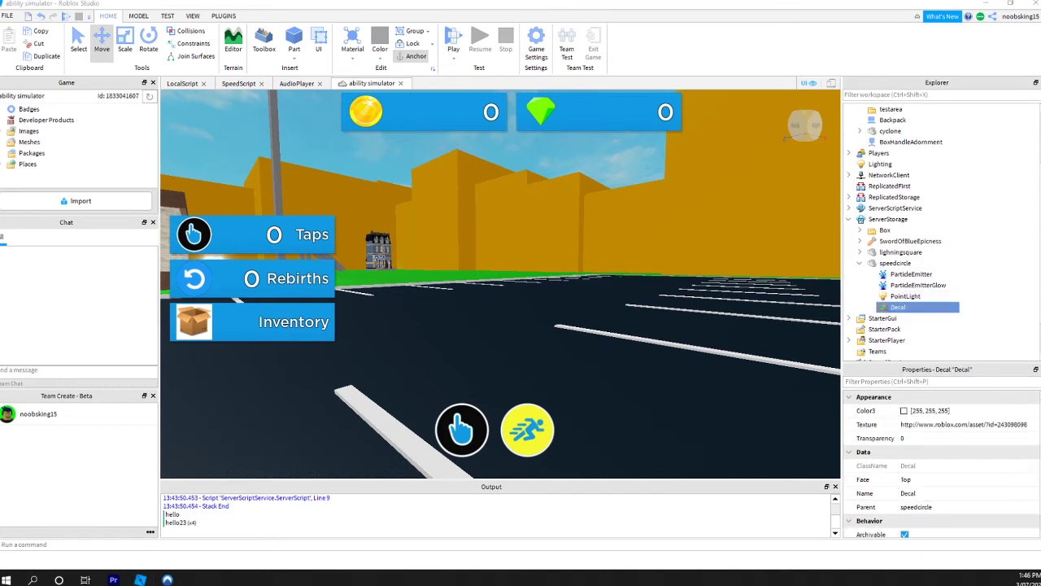